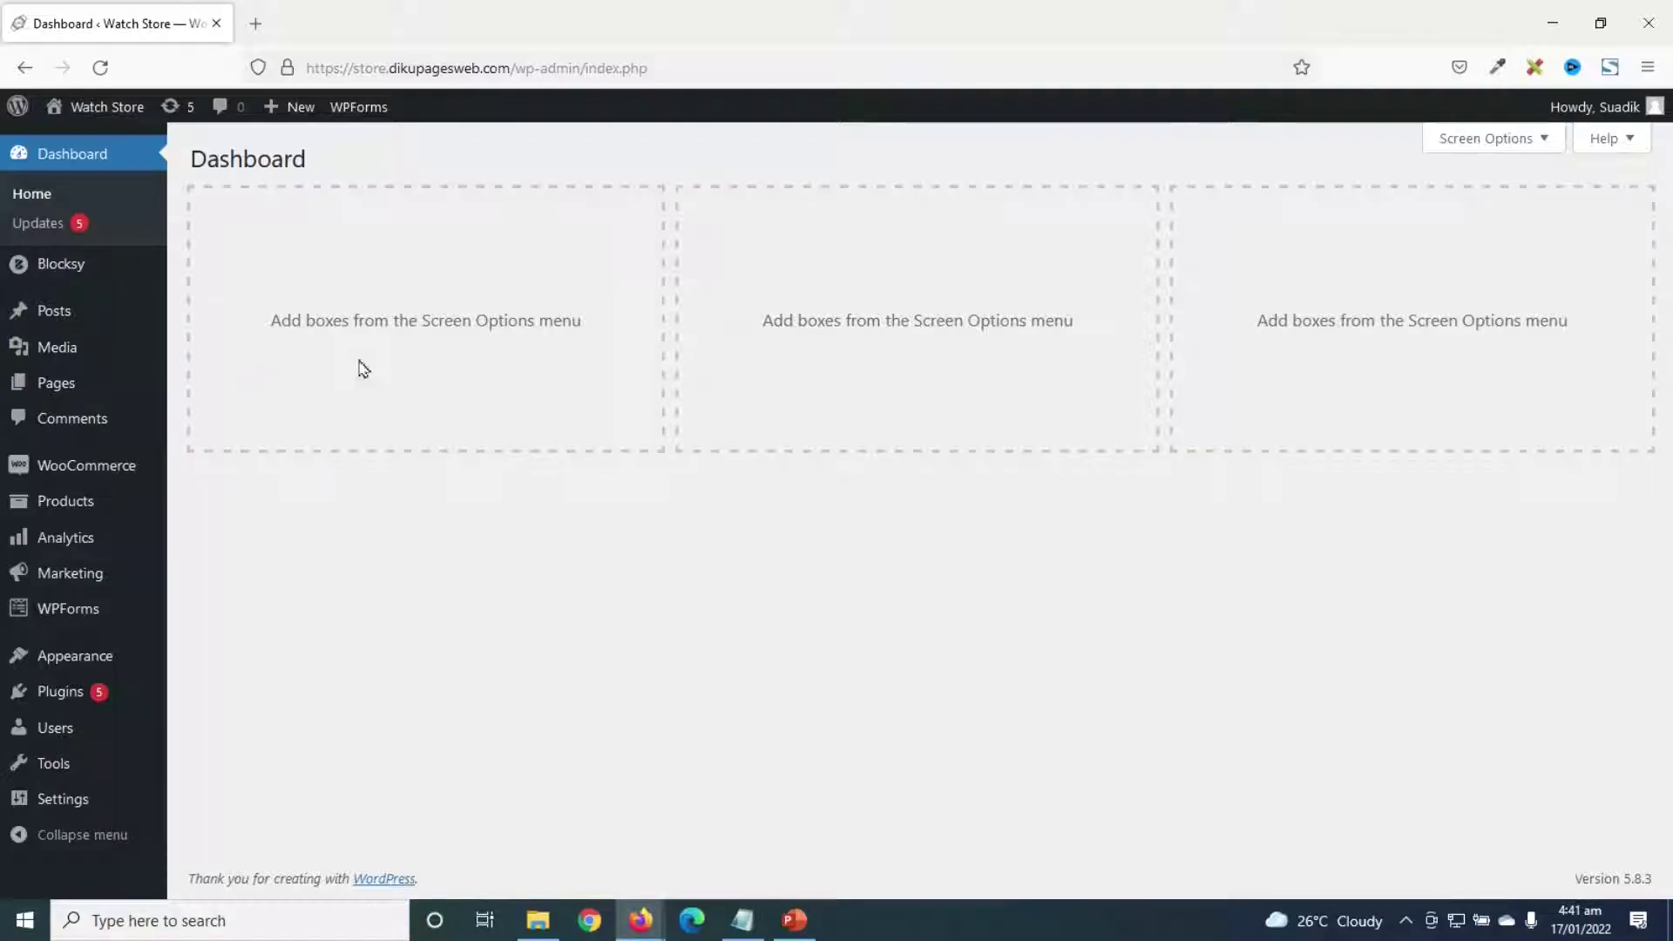
Step: Go from the Dashboard to the Posts list
click(58, 314)
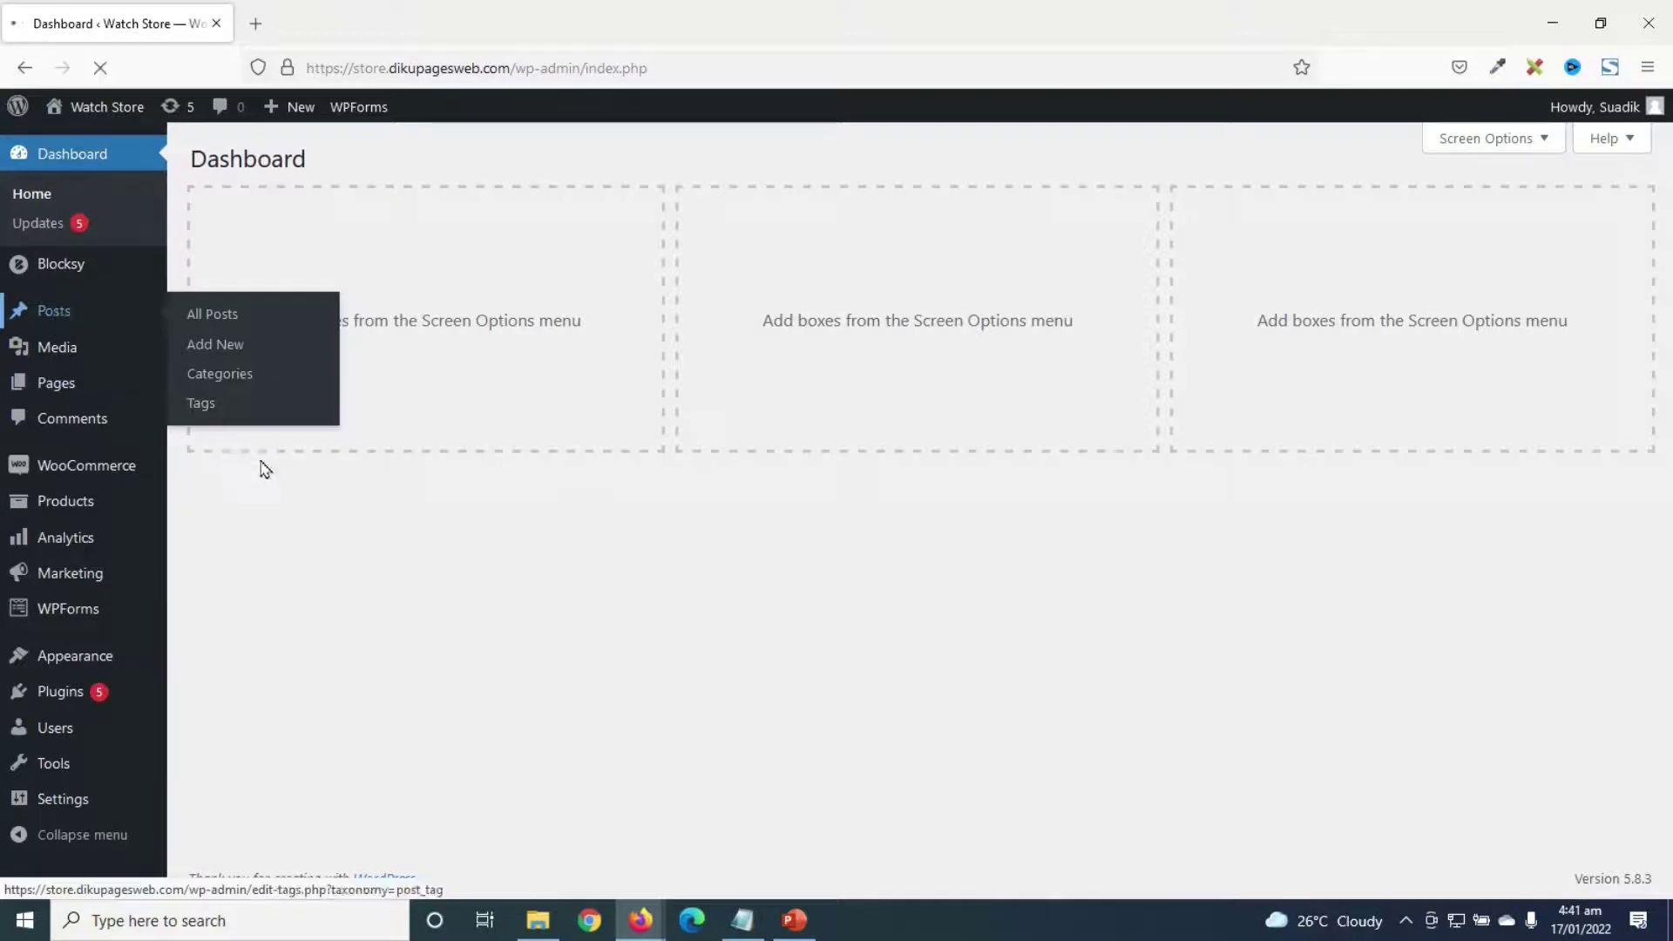
Step: Add an empty Custom HTML block after the second paragraph of 'How to Sell Your Watch Fast'
click(246, 342)
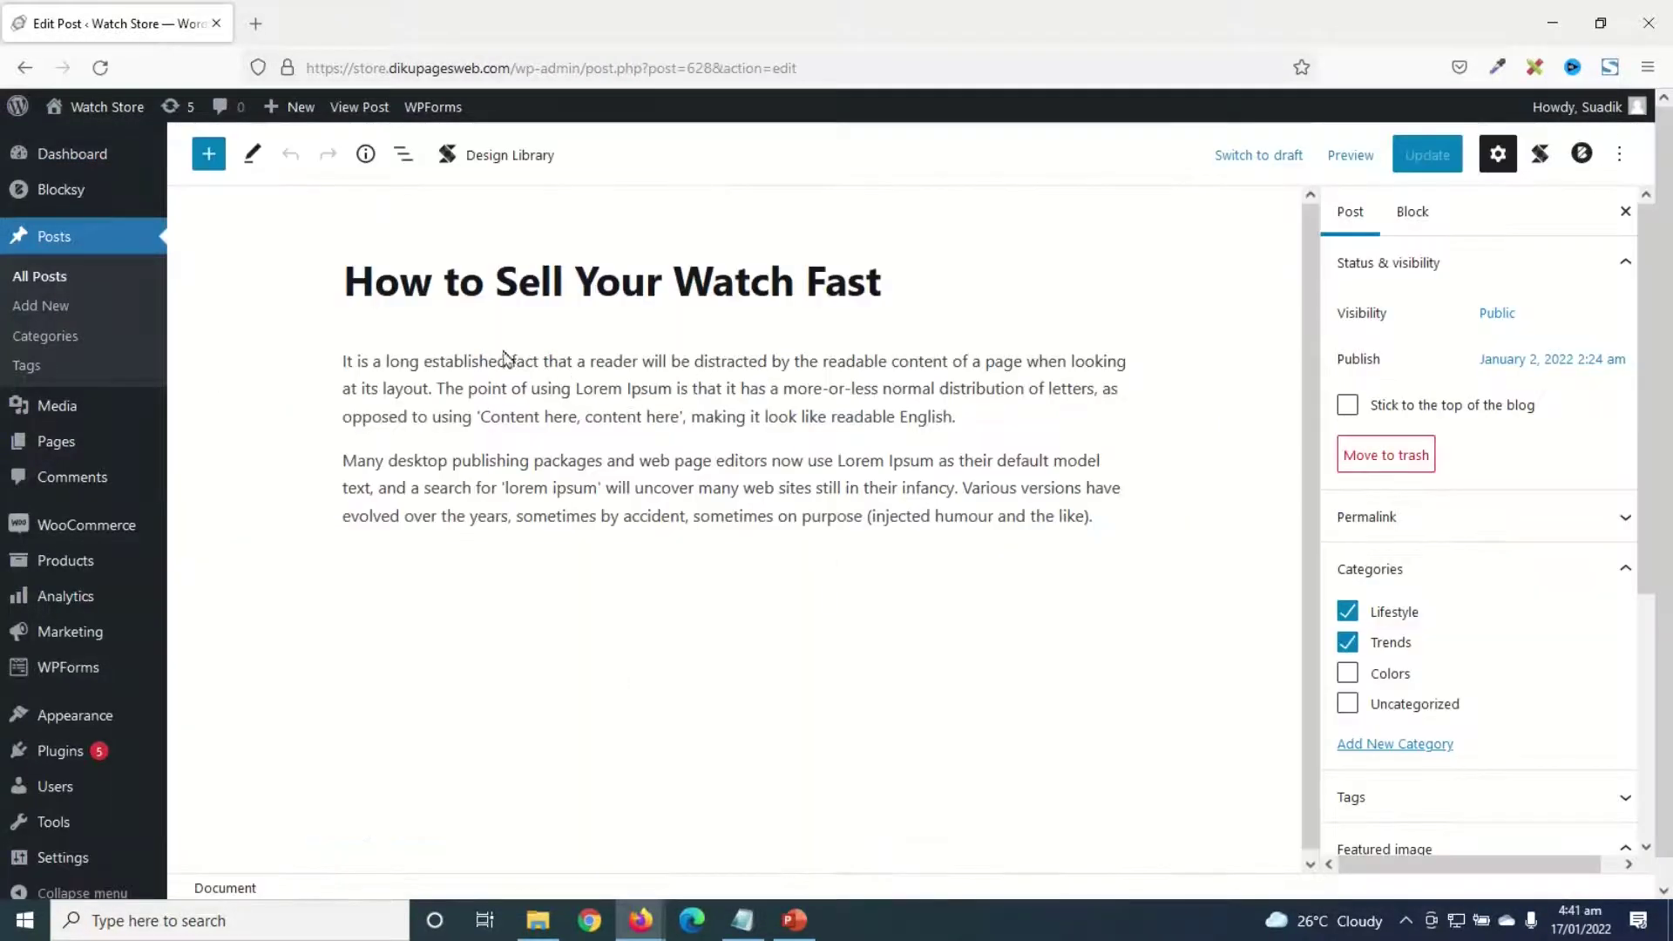
click(1094, 521)
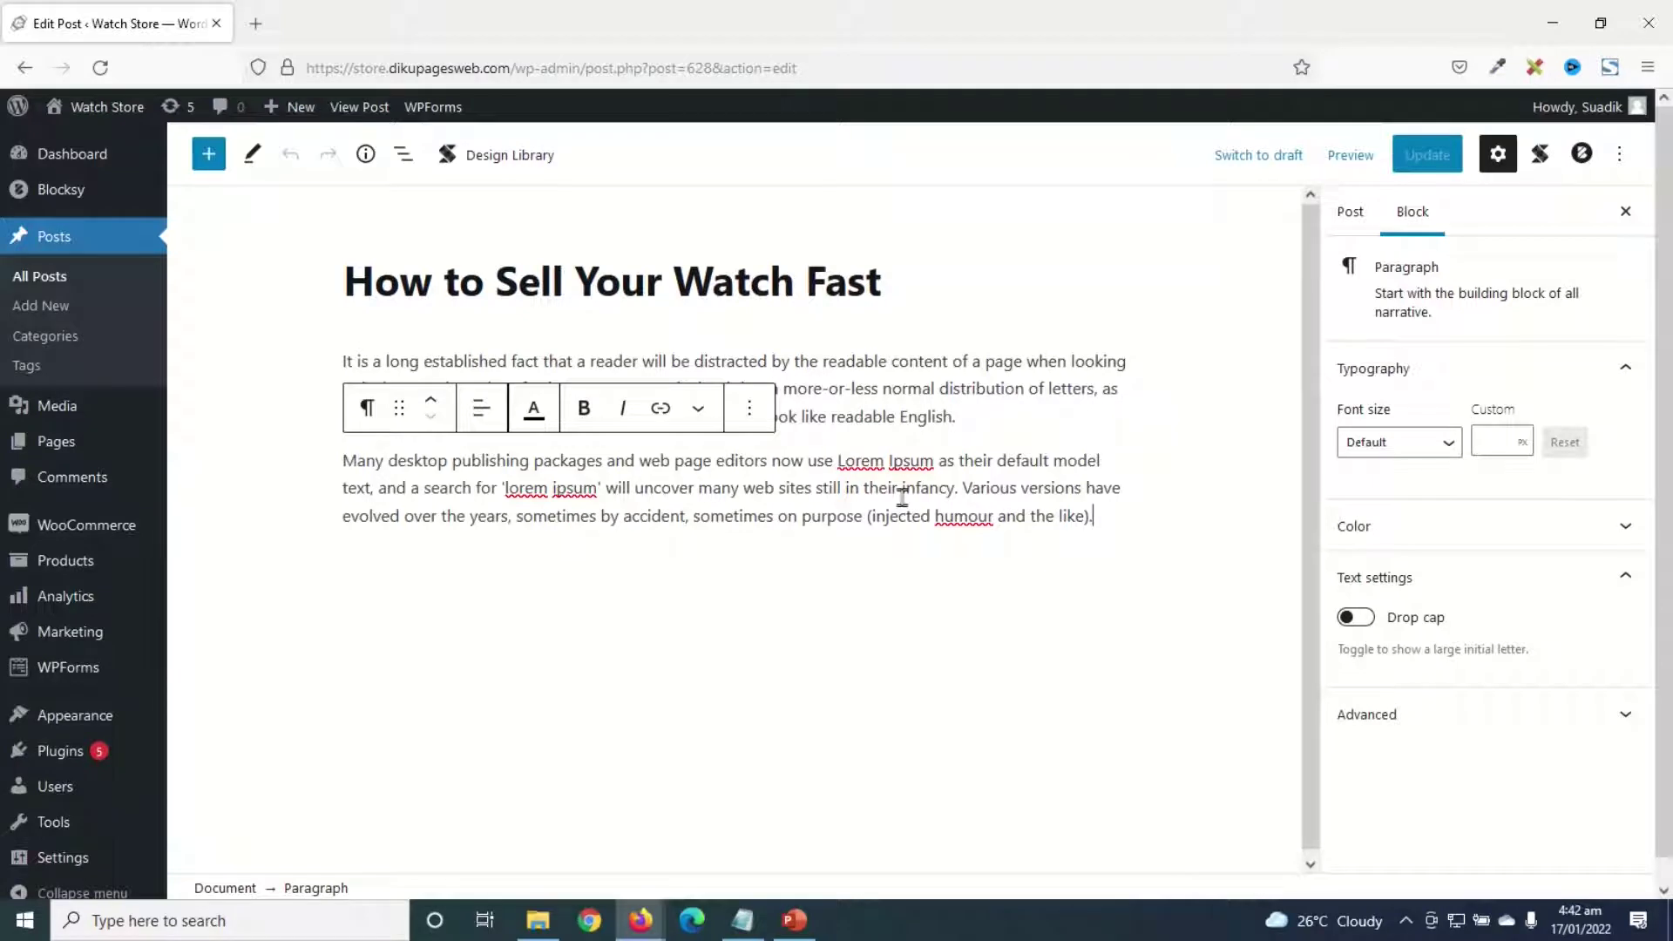
key(Return)
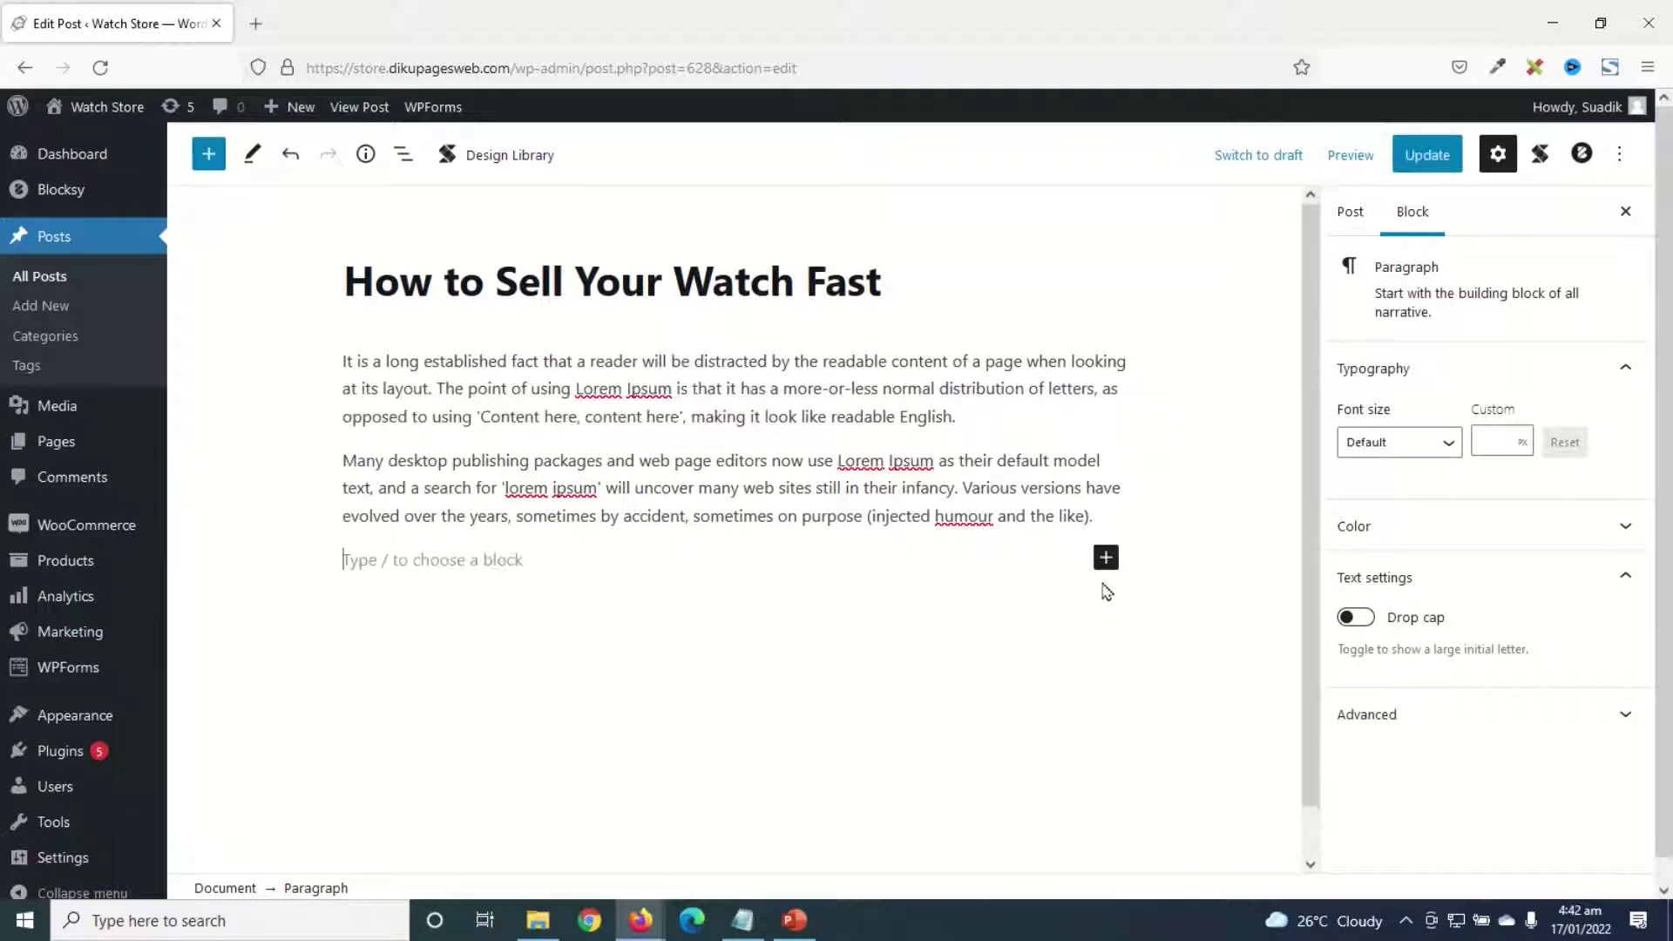
click(1107, 558)
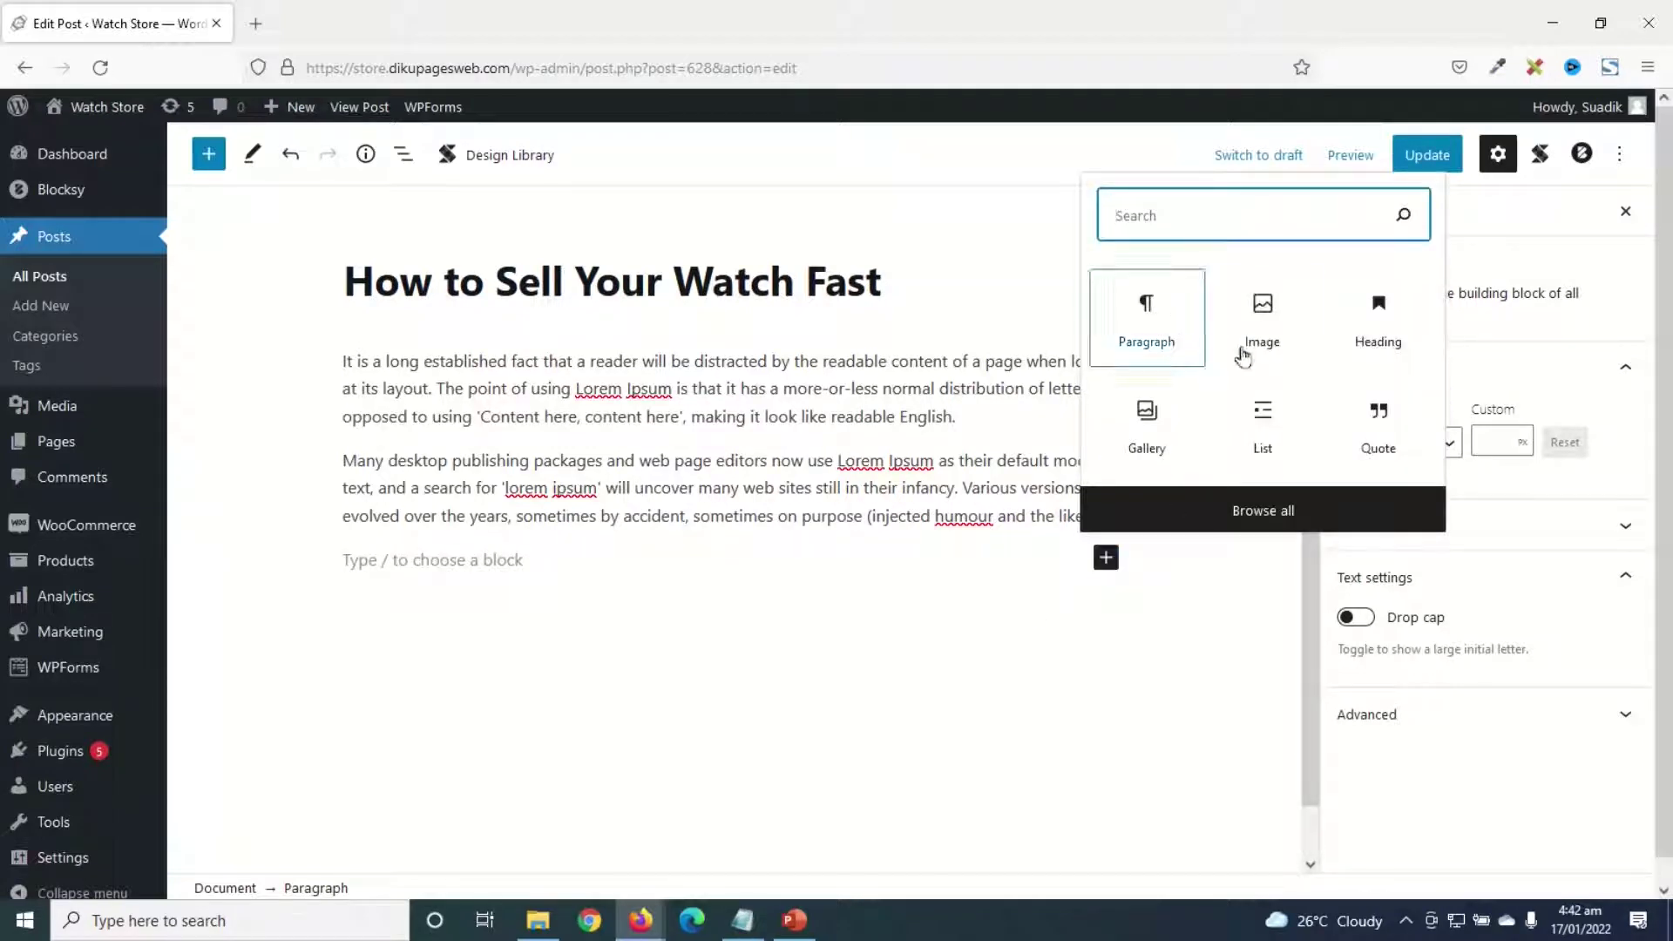
scroll(1254, 418, down, 1)
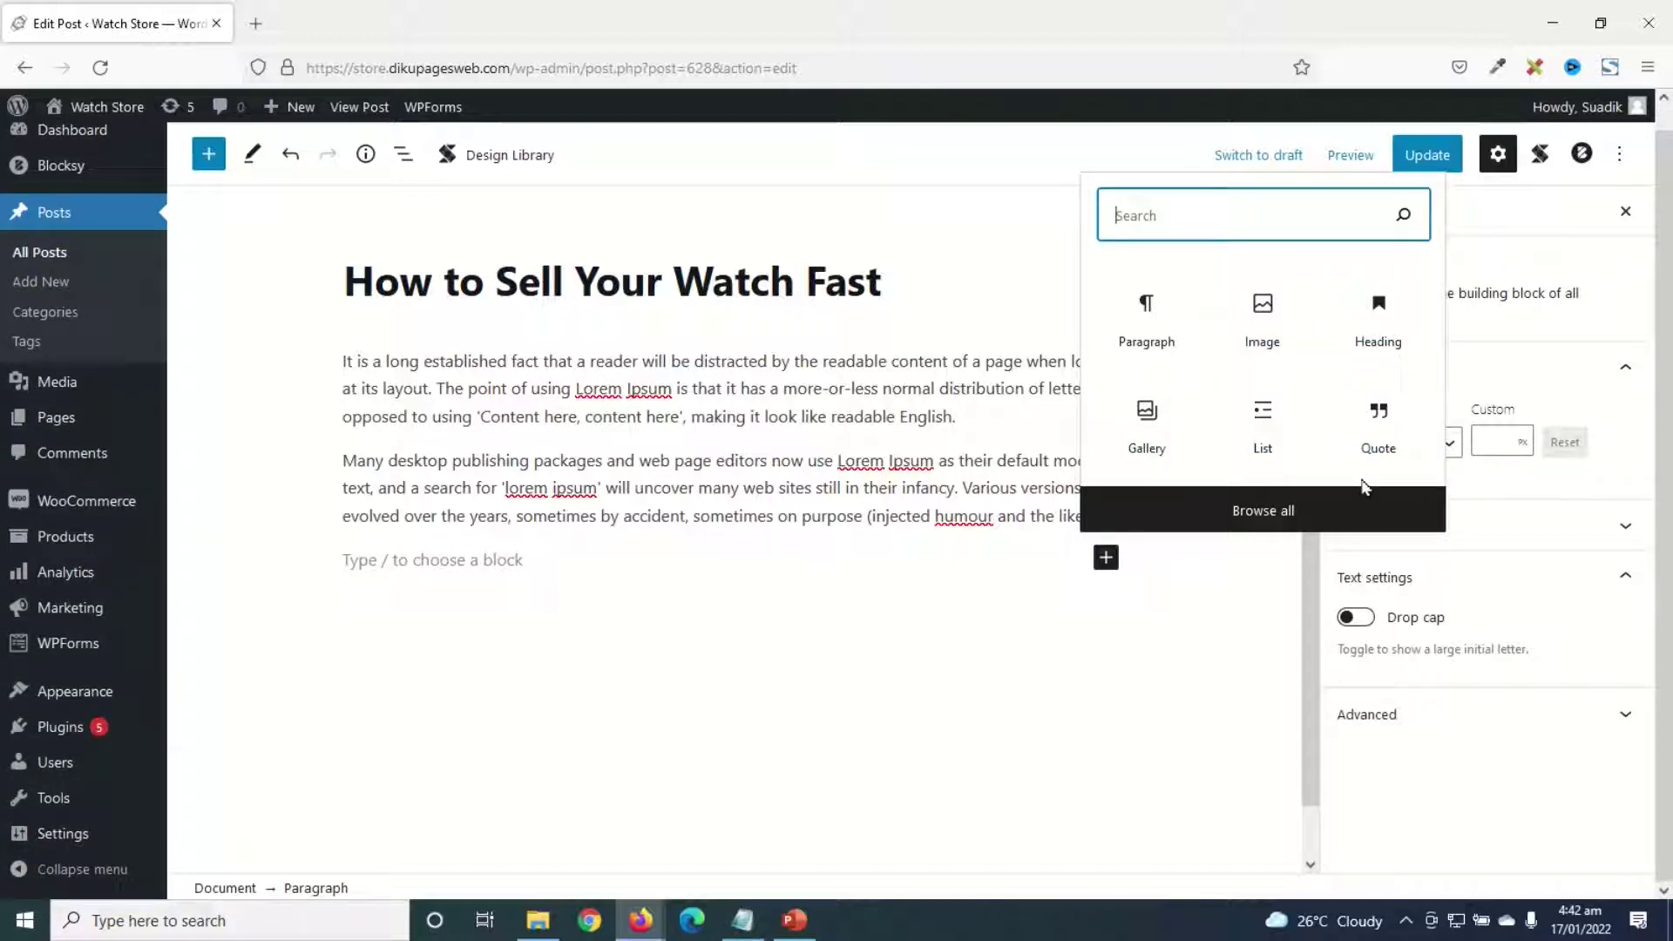
text(html)
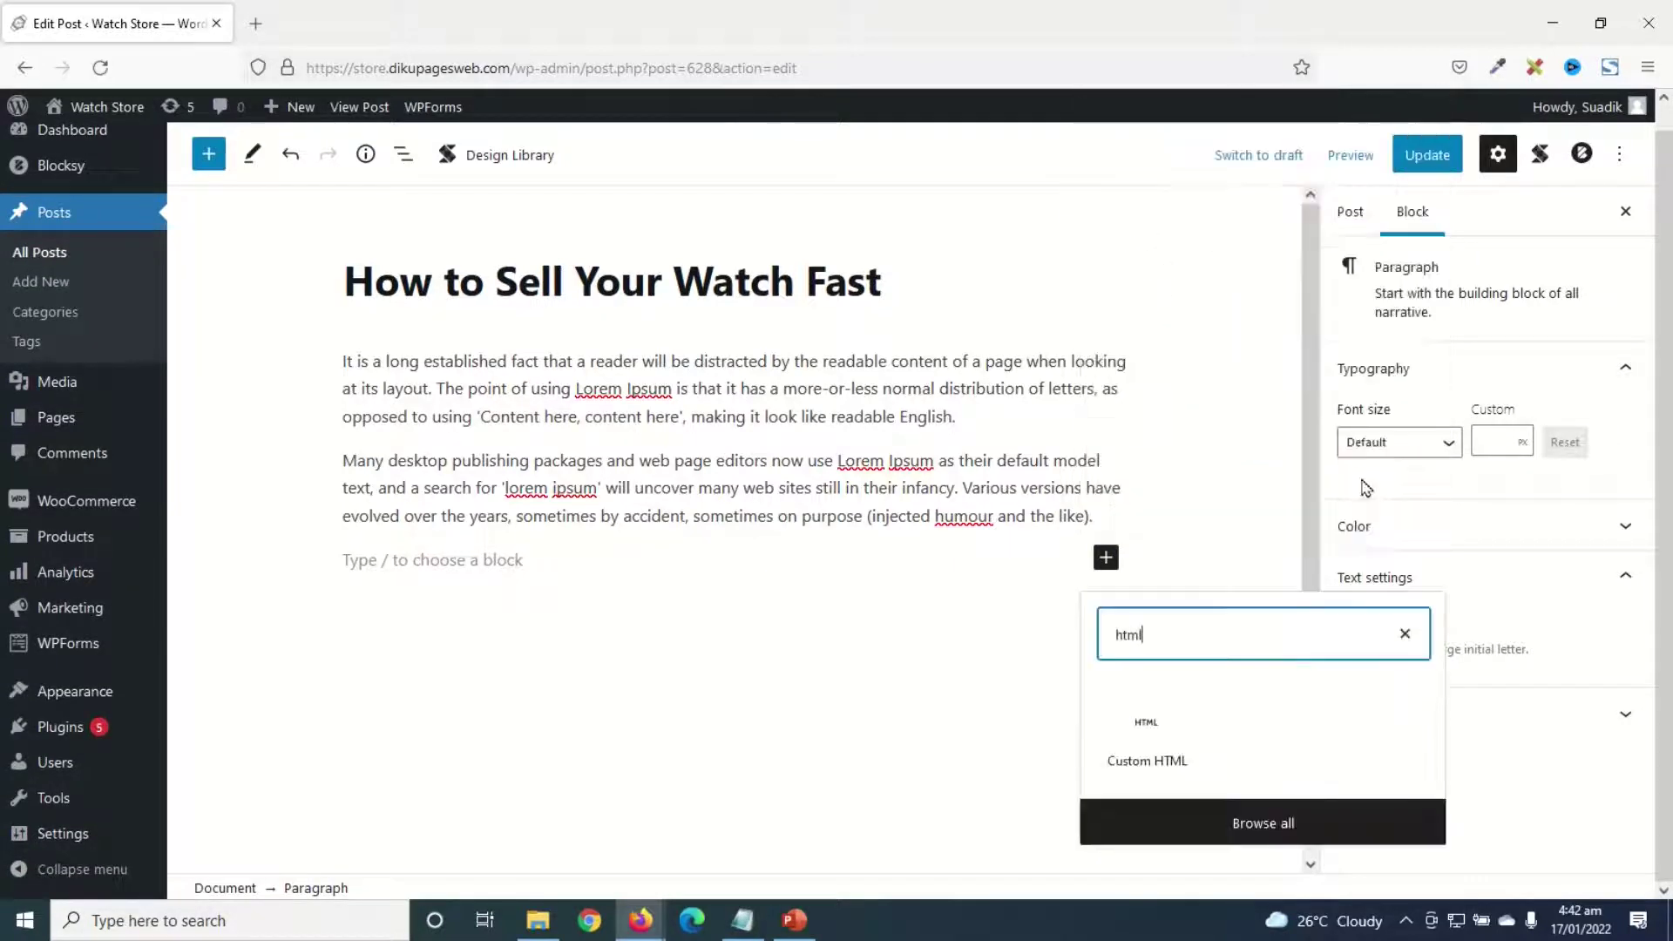
click(1119, 736)
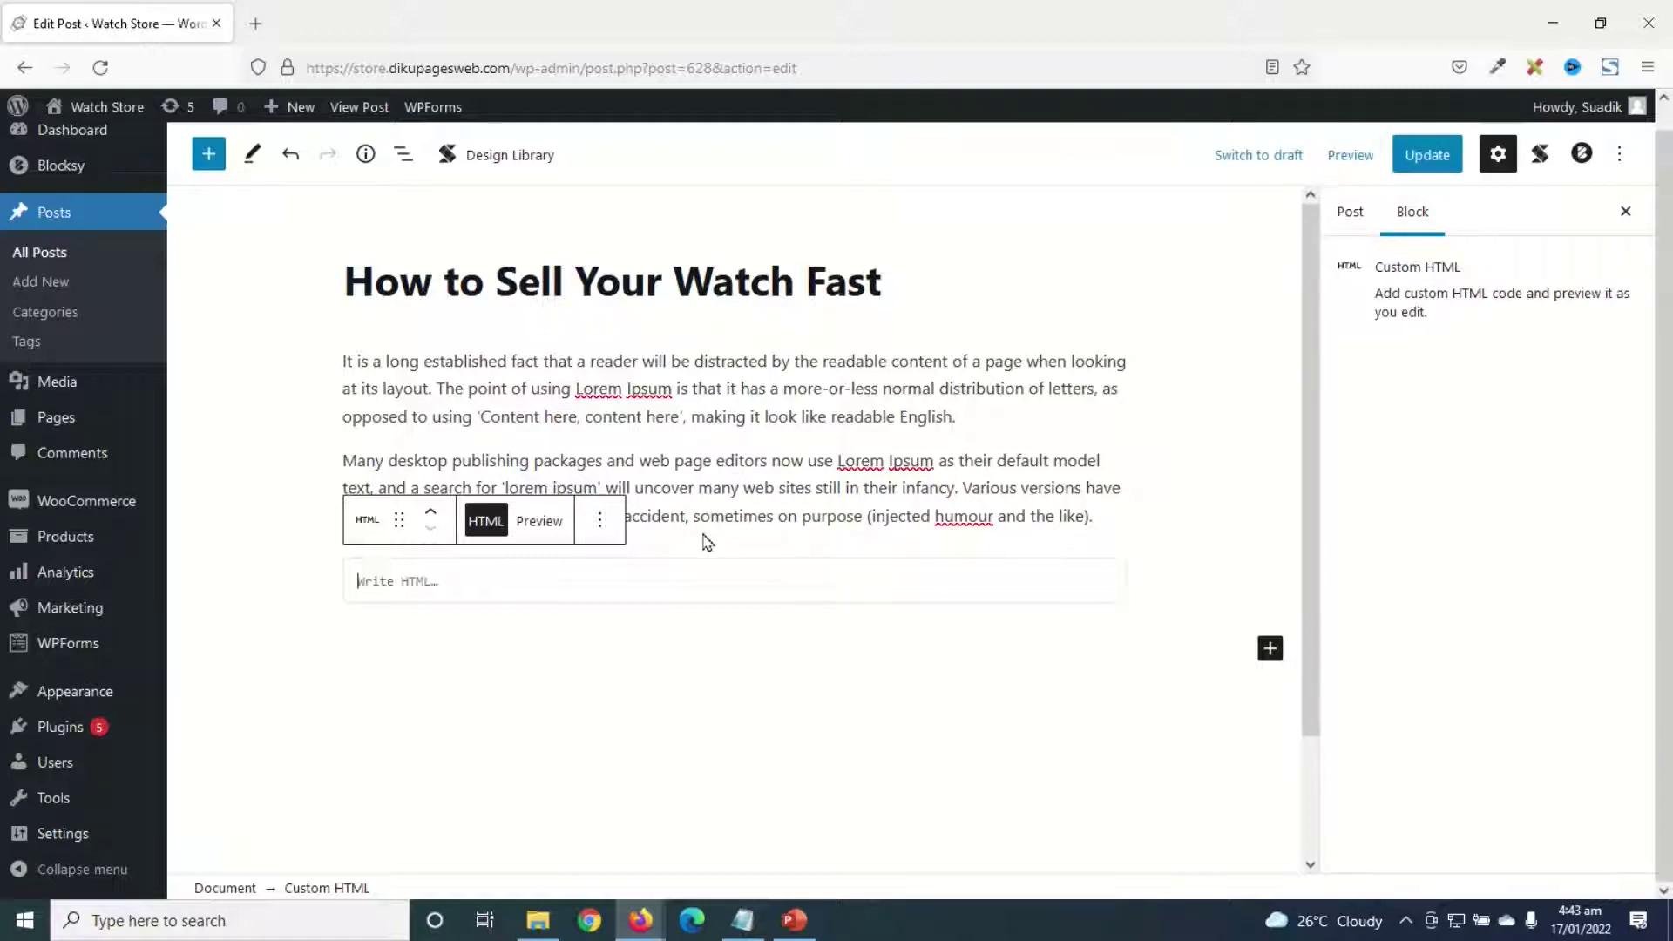
Step: Leave the post unsaved and install the Classic Editor plugin from Plugins > Add New
mouse_move(120, 723)
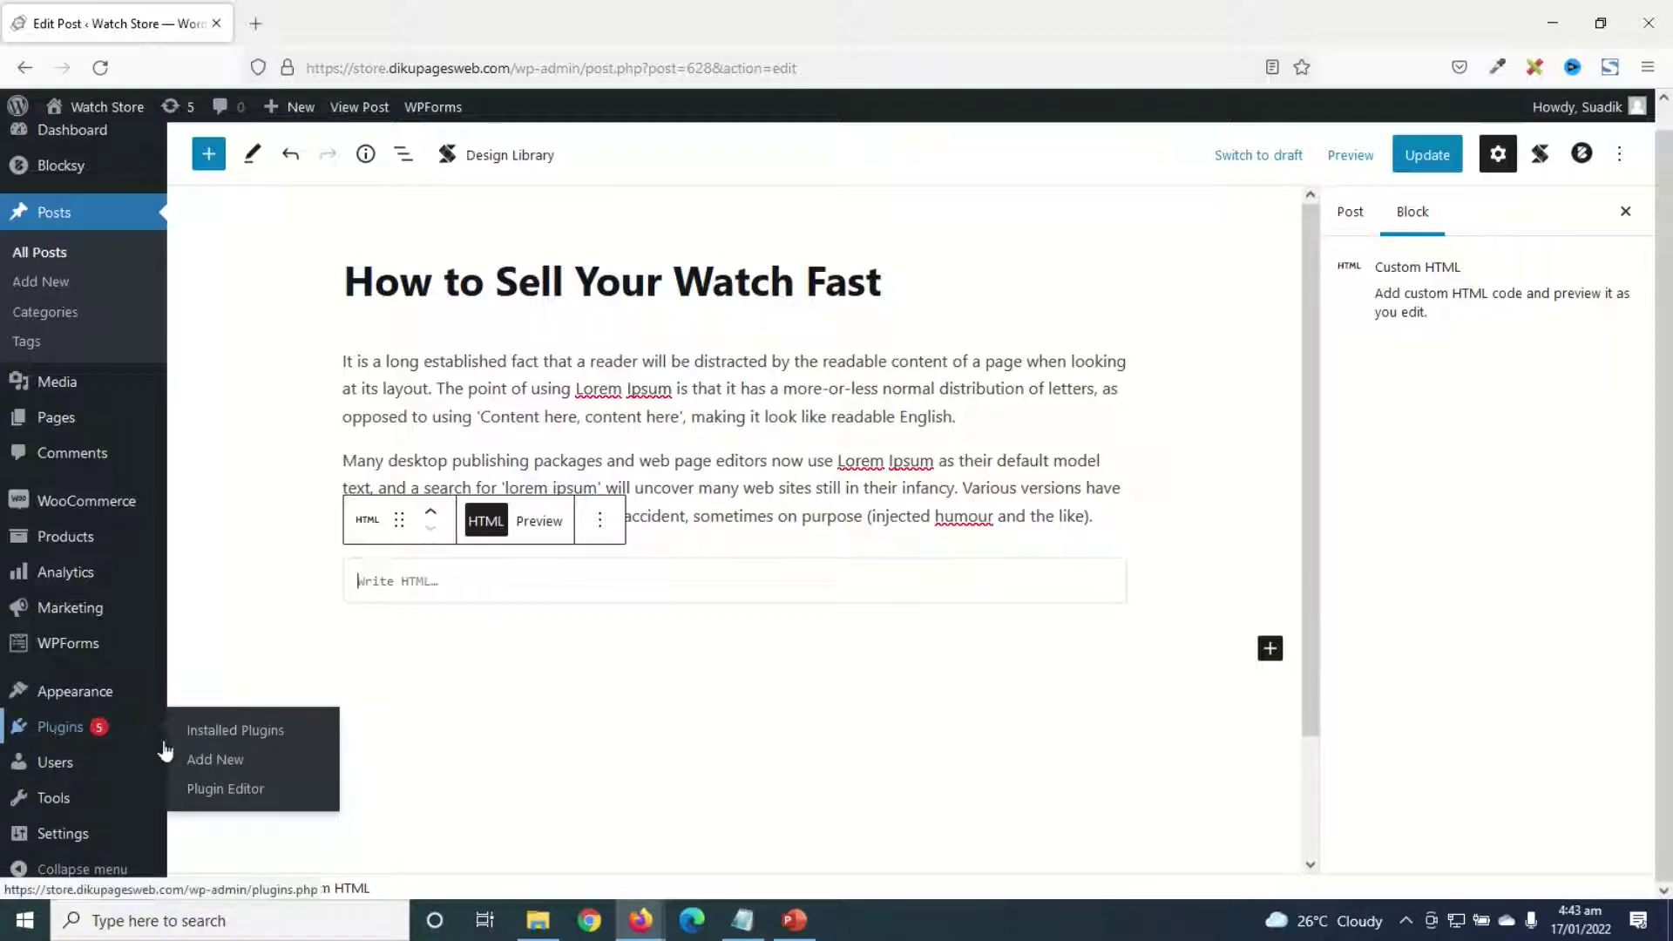
click(212, 765)
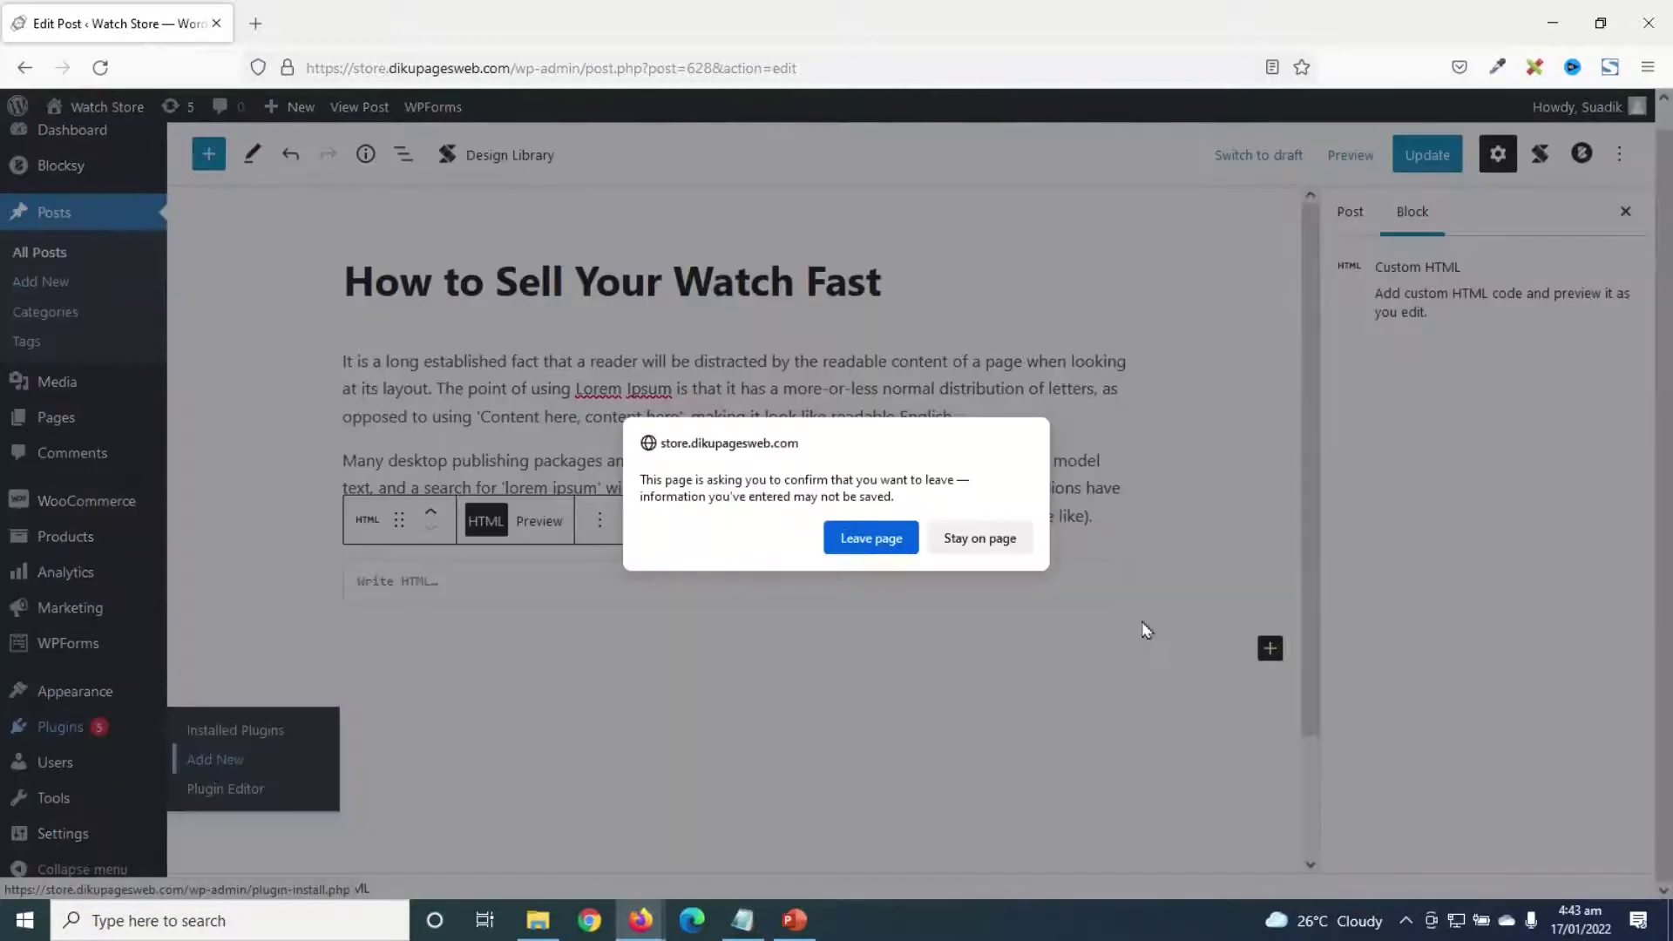
click(869, 538)
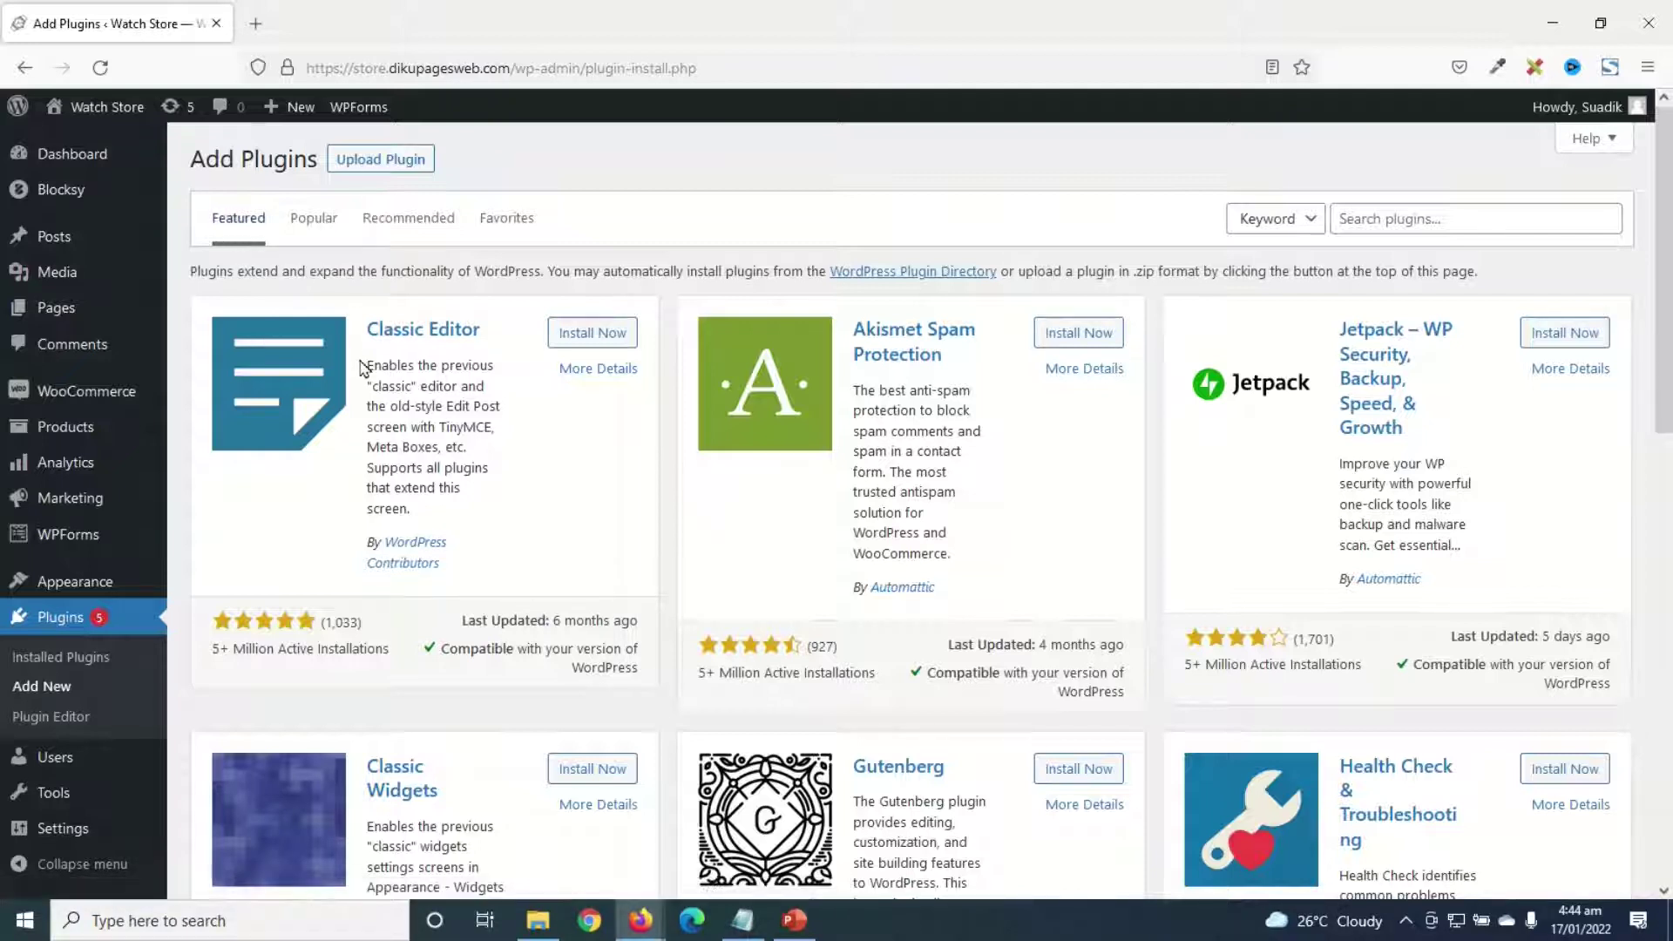
click(1409, 220)
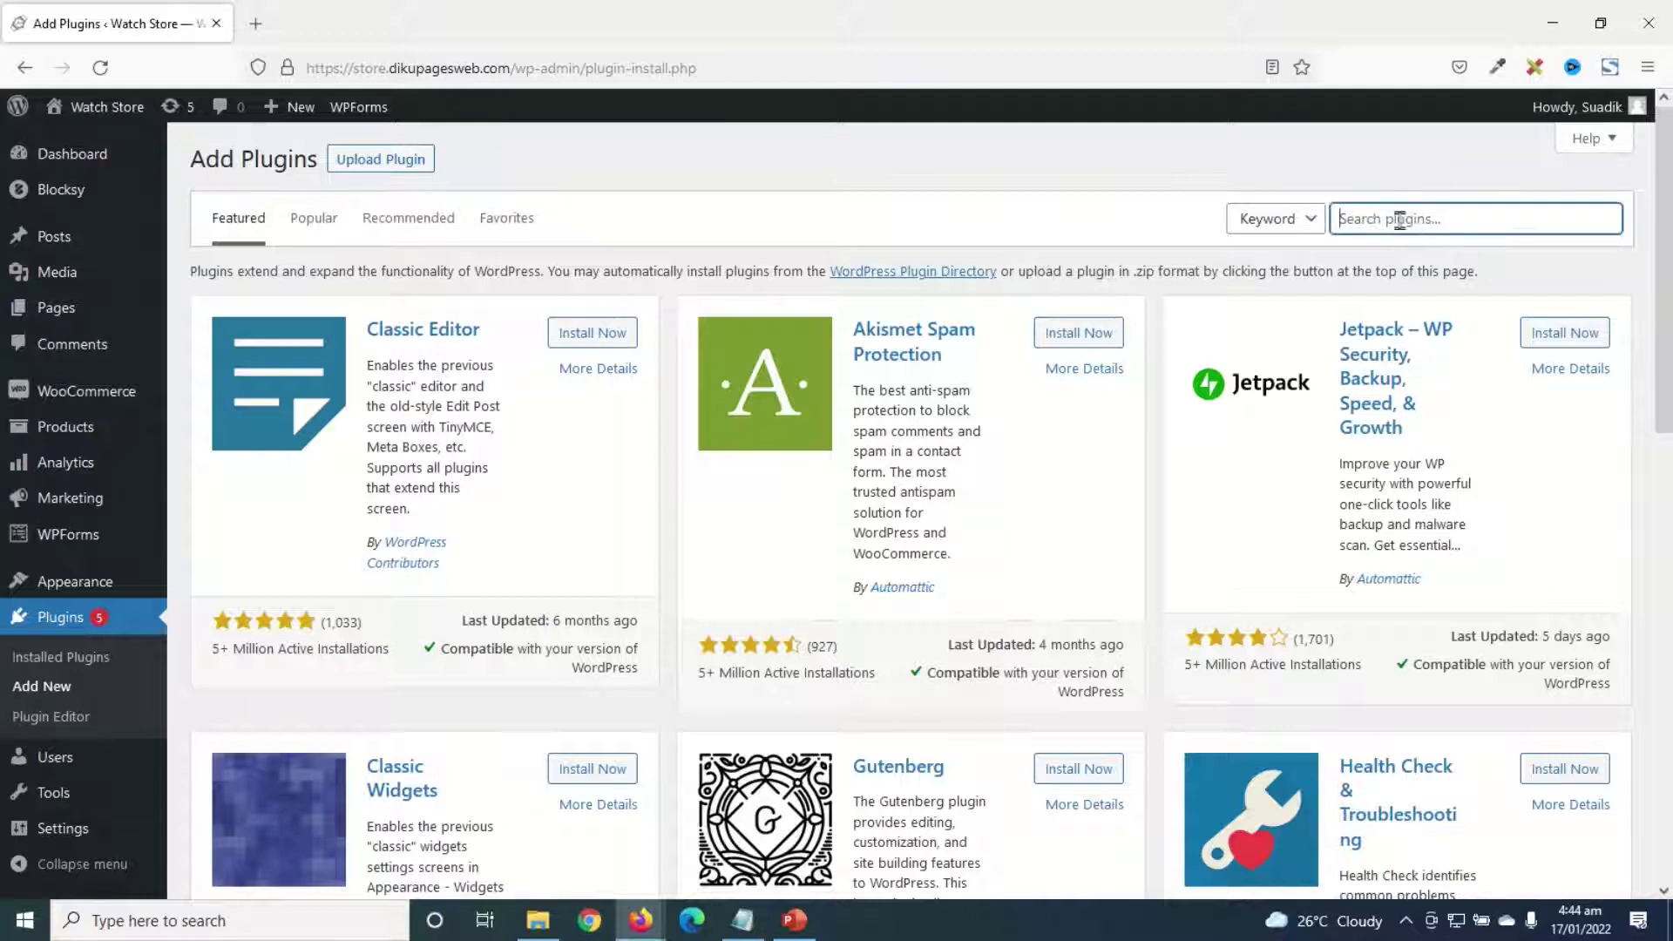
text(classic editor)
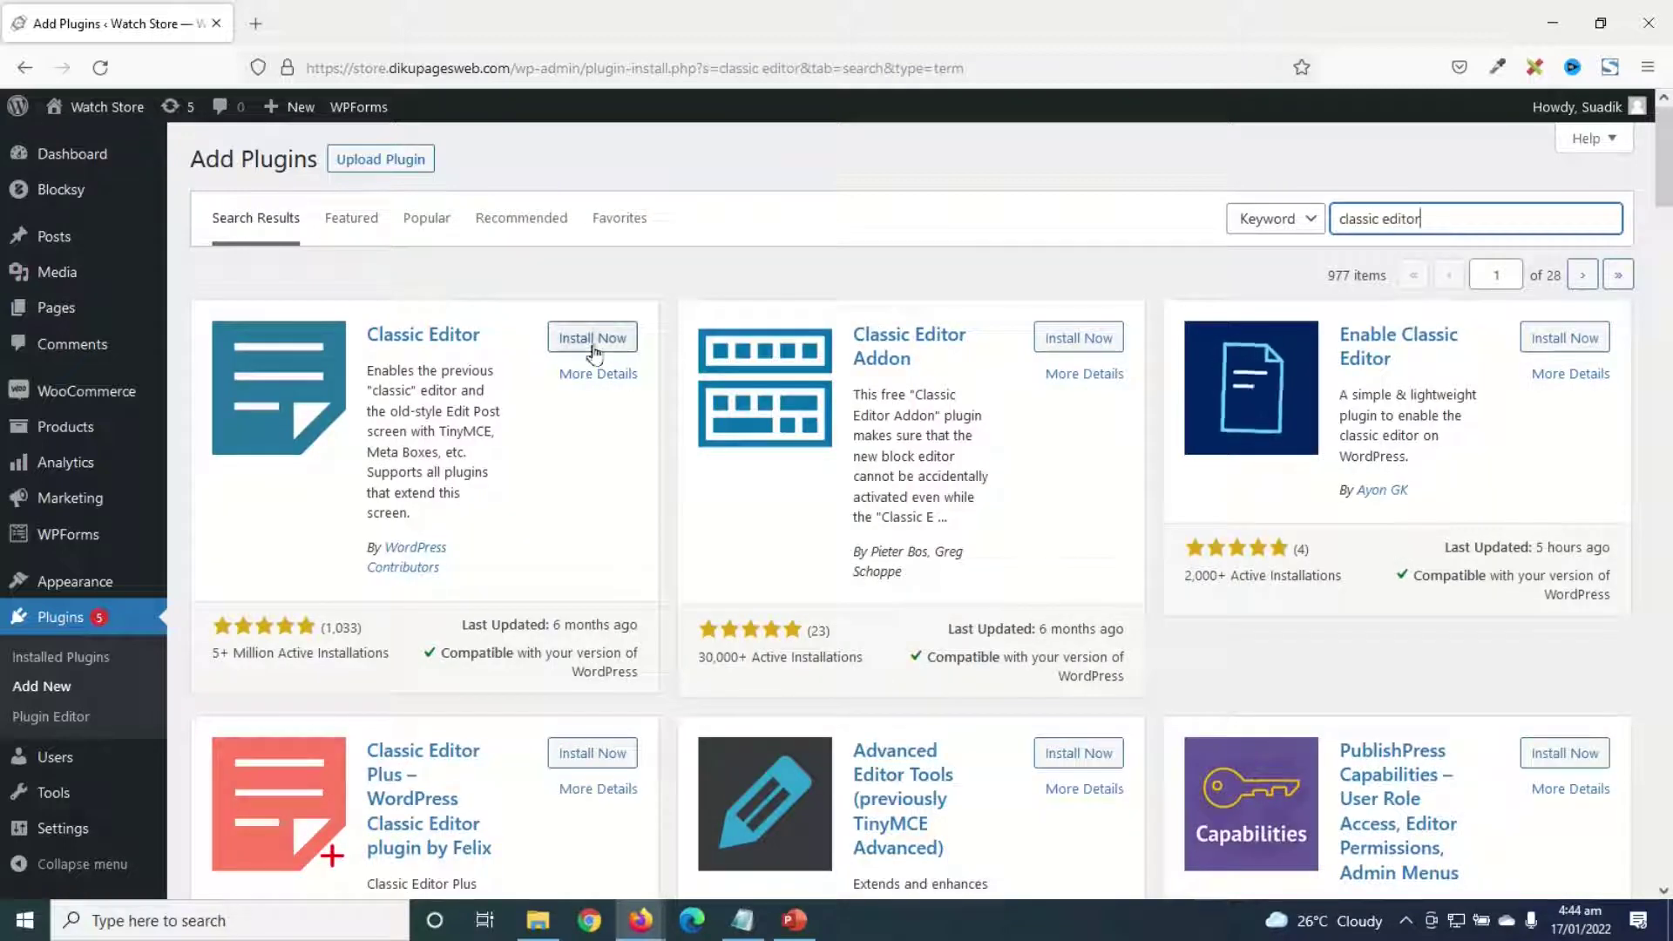
click(593, 338)
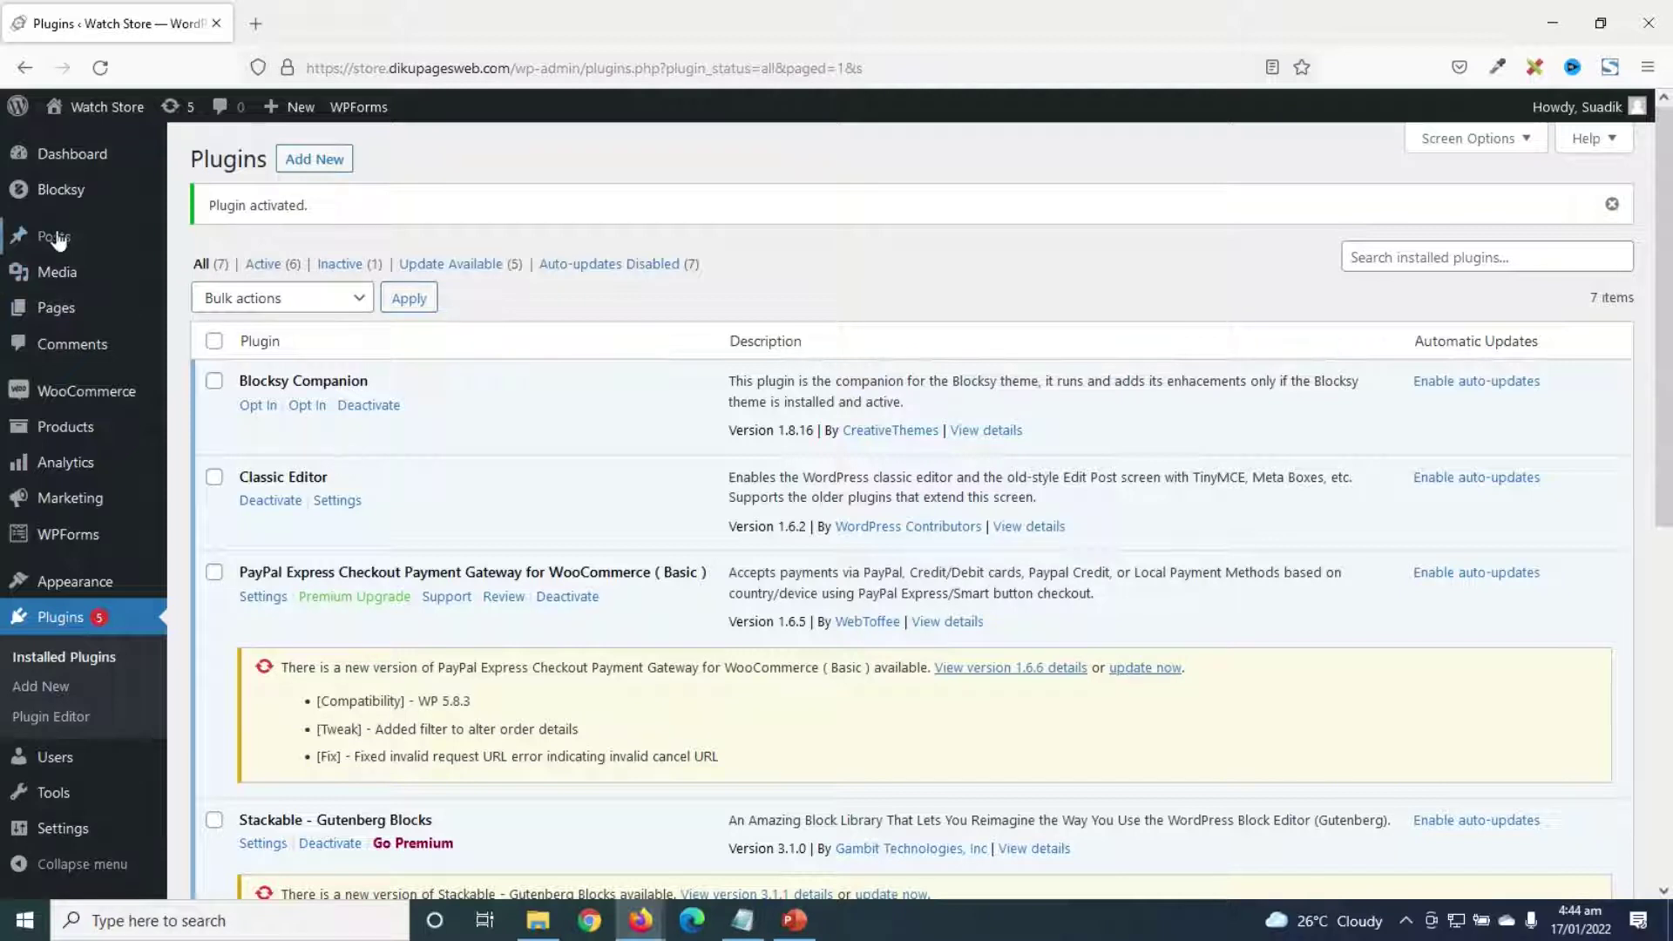
Step: Open 'How to Sell Your Watch Fast' from Posts and scroll through its classic Edit Post screen
click(52, 236)
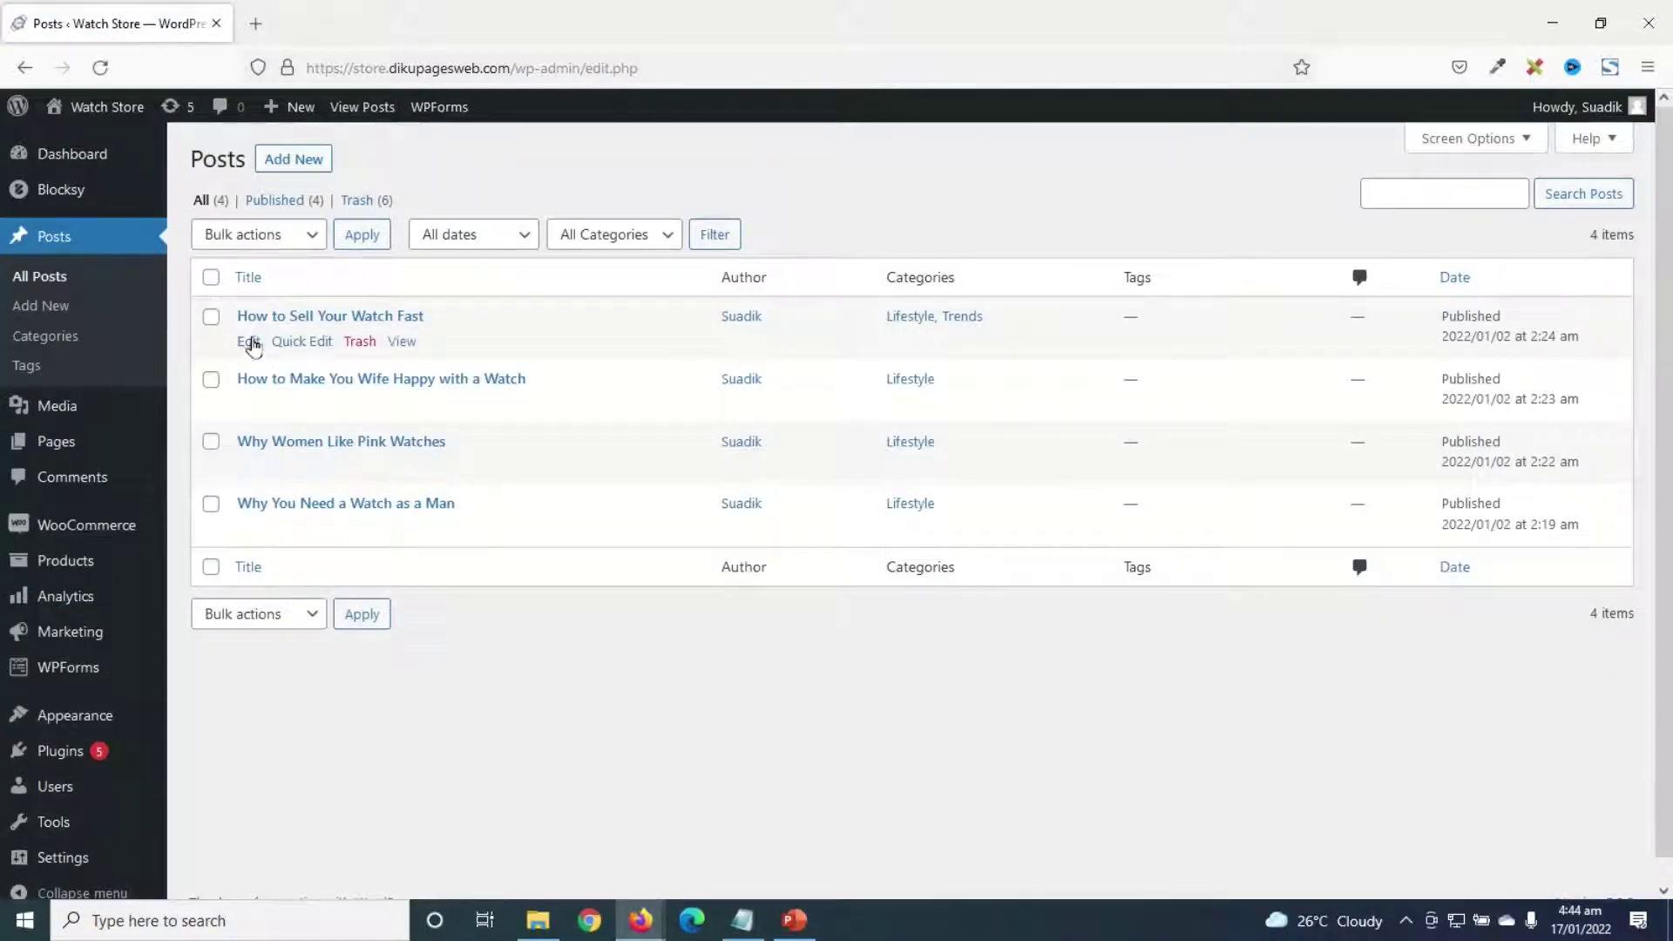
click(249, 341)
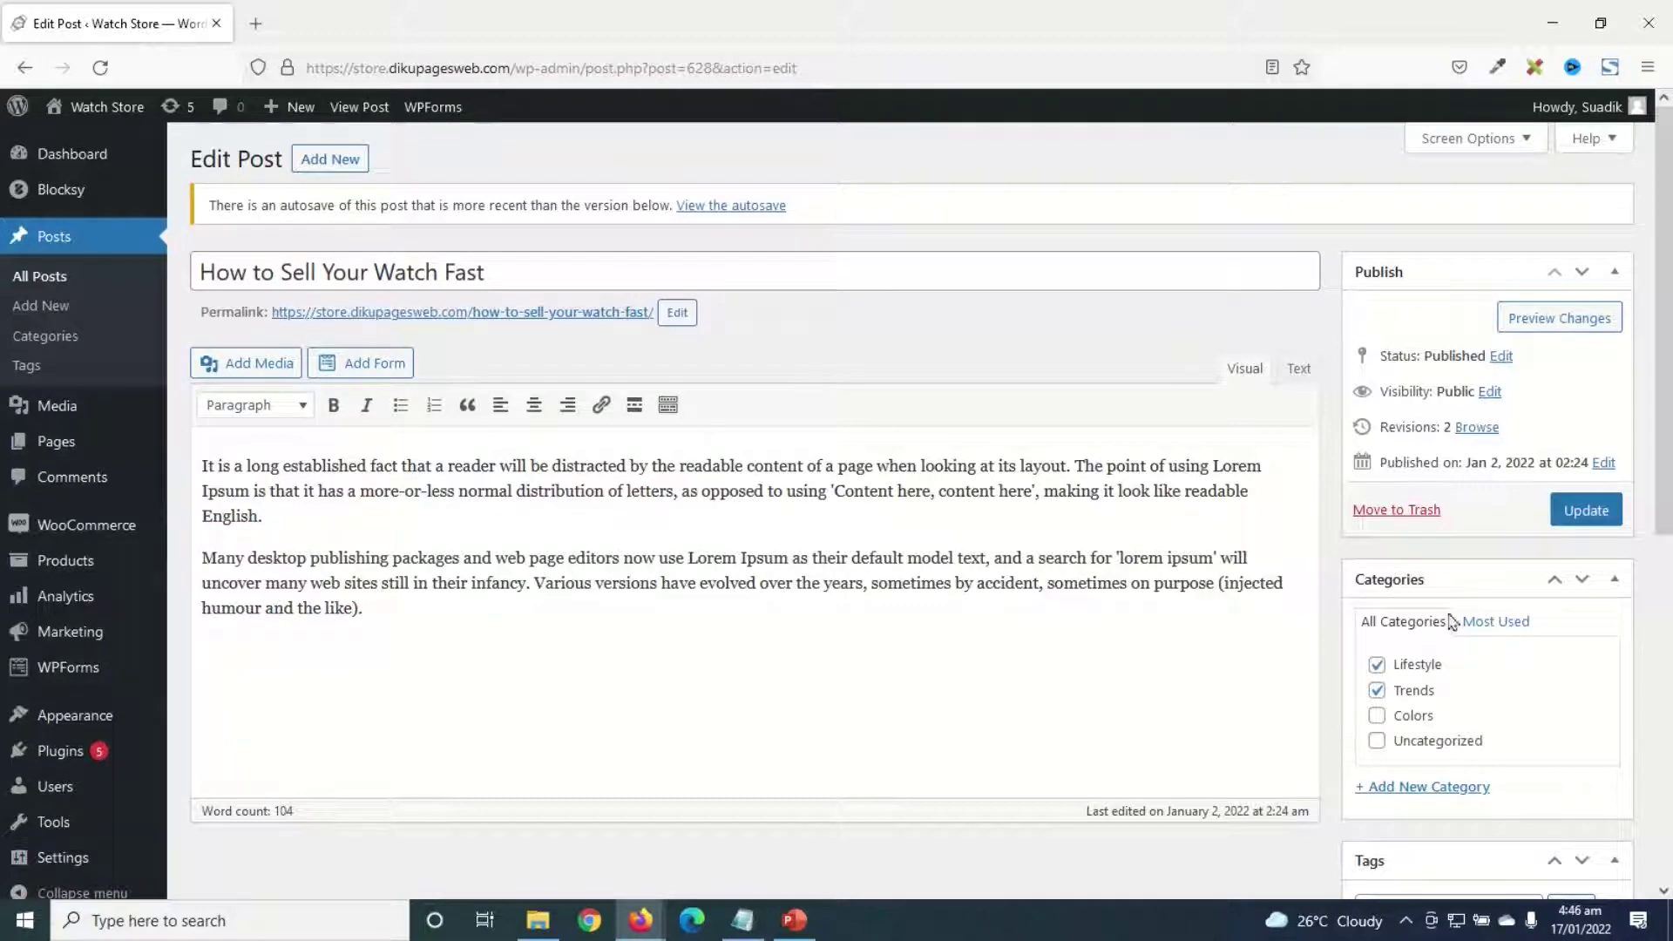
scroll(1451, 620, down, 7)
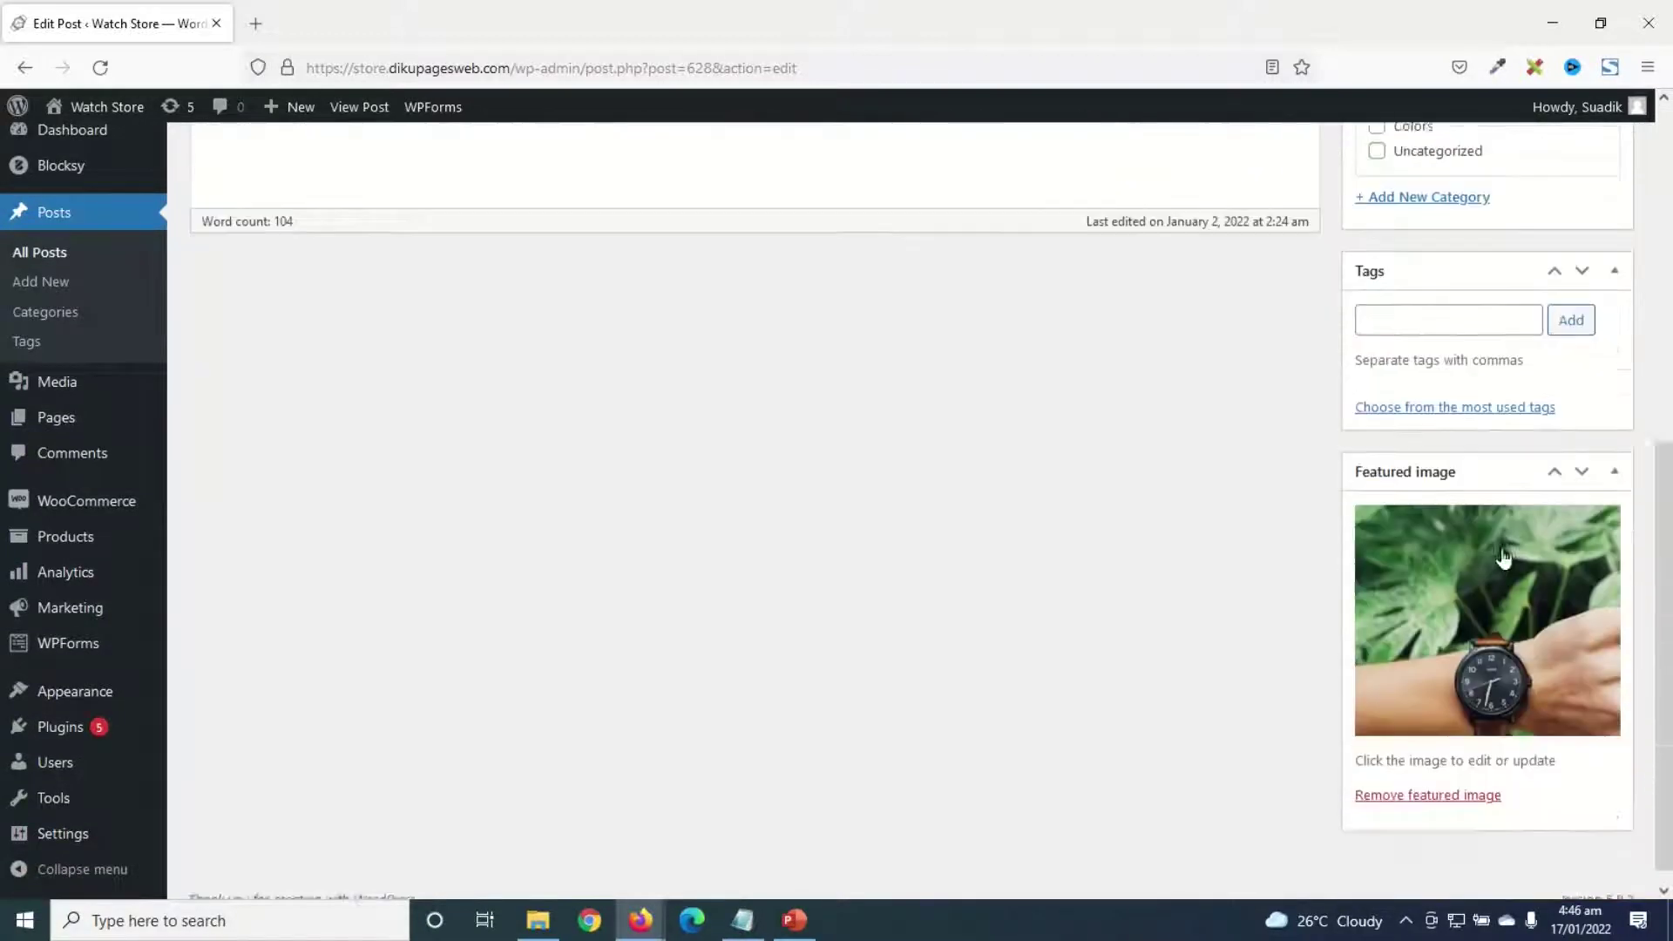
scroll(1503, 558, down, 1)
scroll(1270, 616, up, 8)
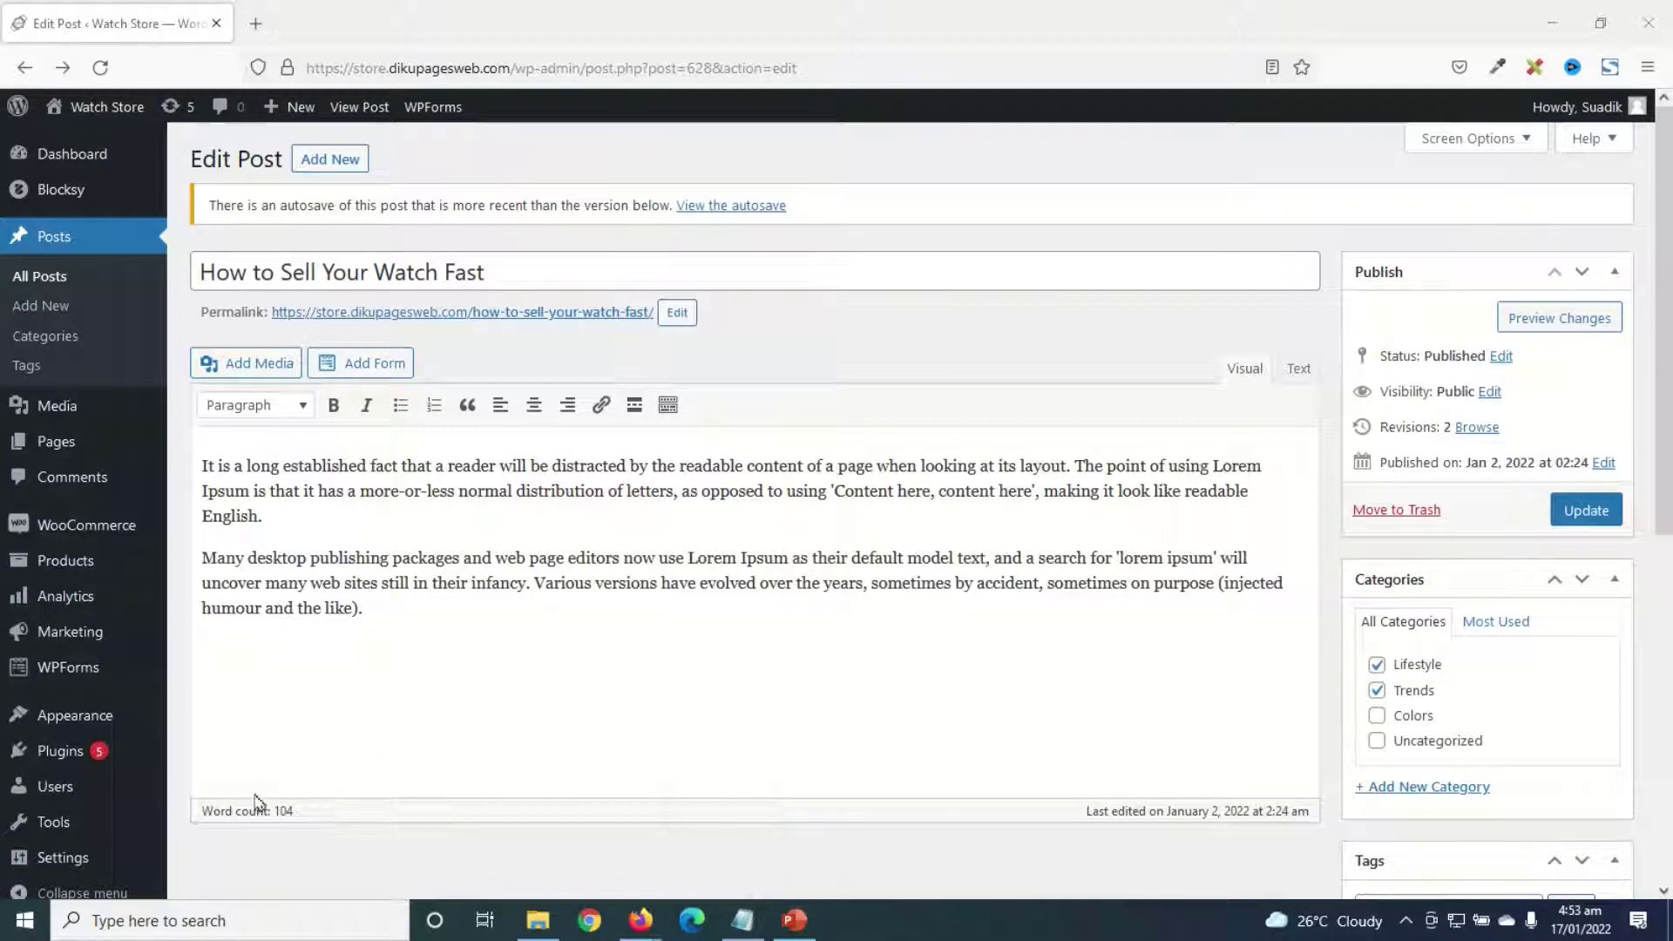
Step: In Settings > Writing, make Block editor the default, keep editor switching at No, and save
mouse_move(48, 860)
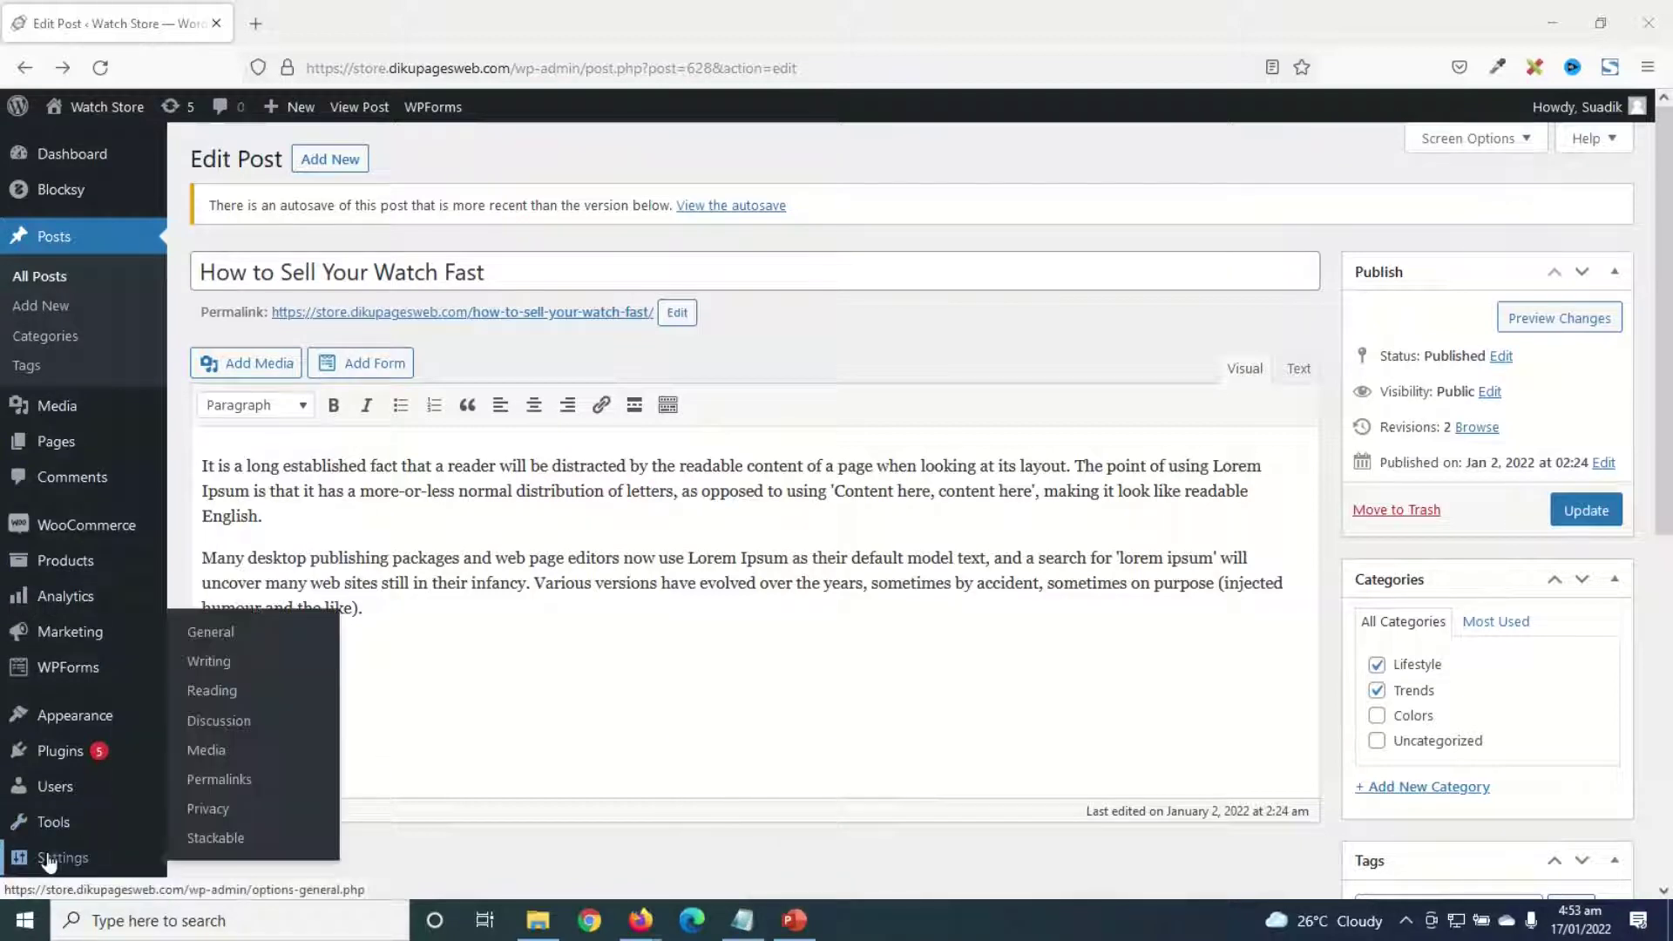
click(213, 662)
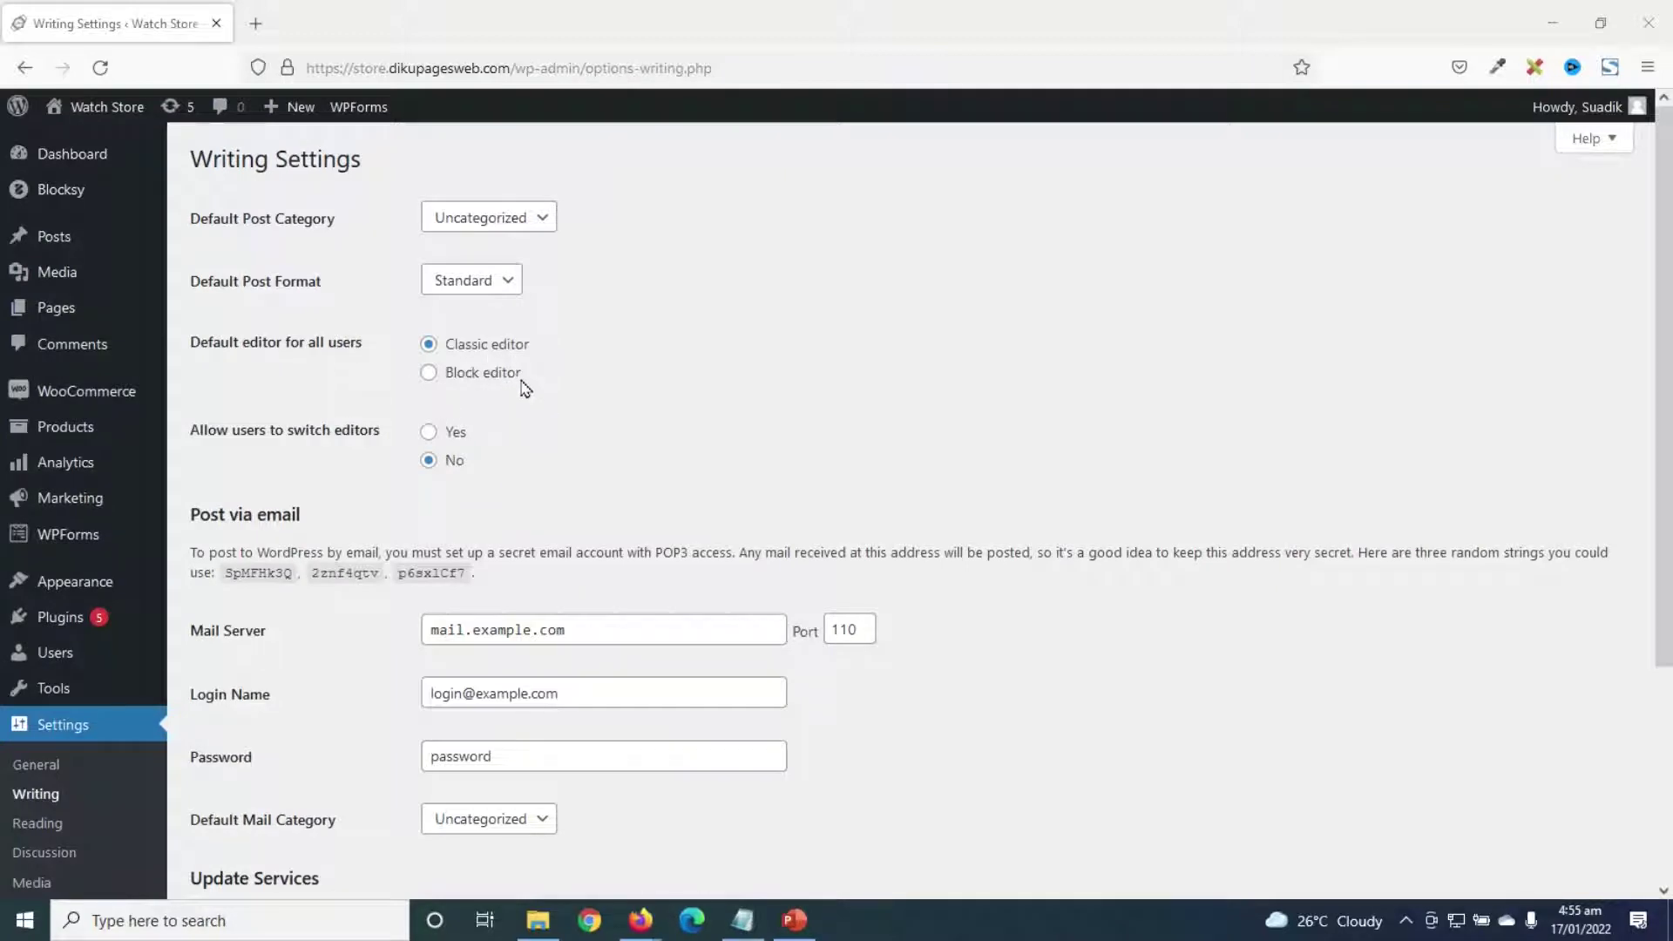
click(429, 375)
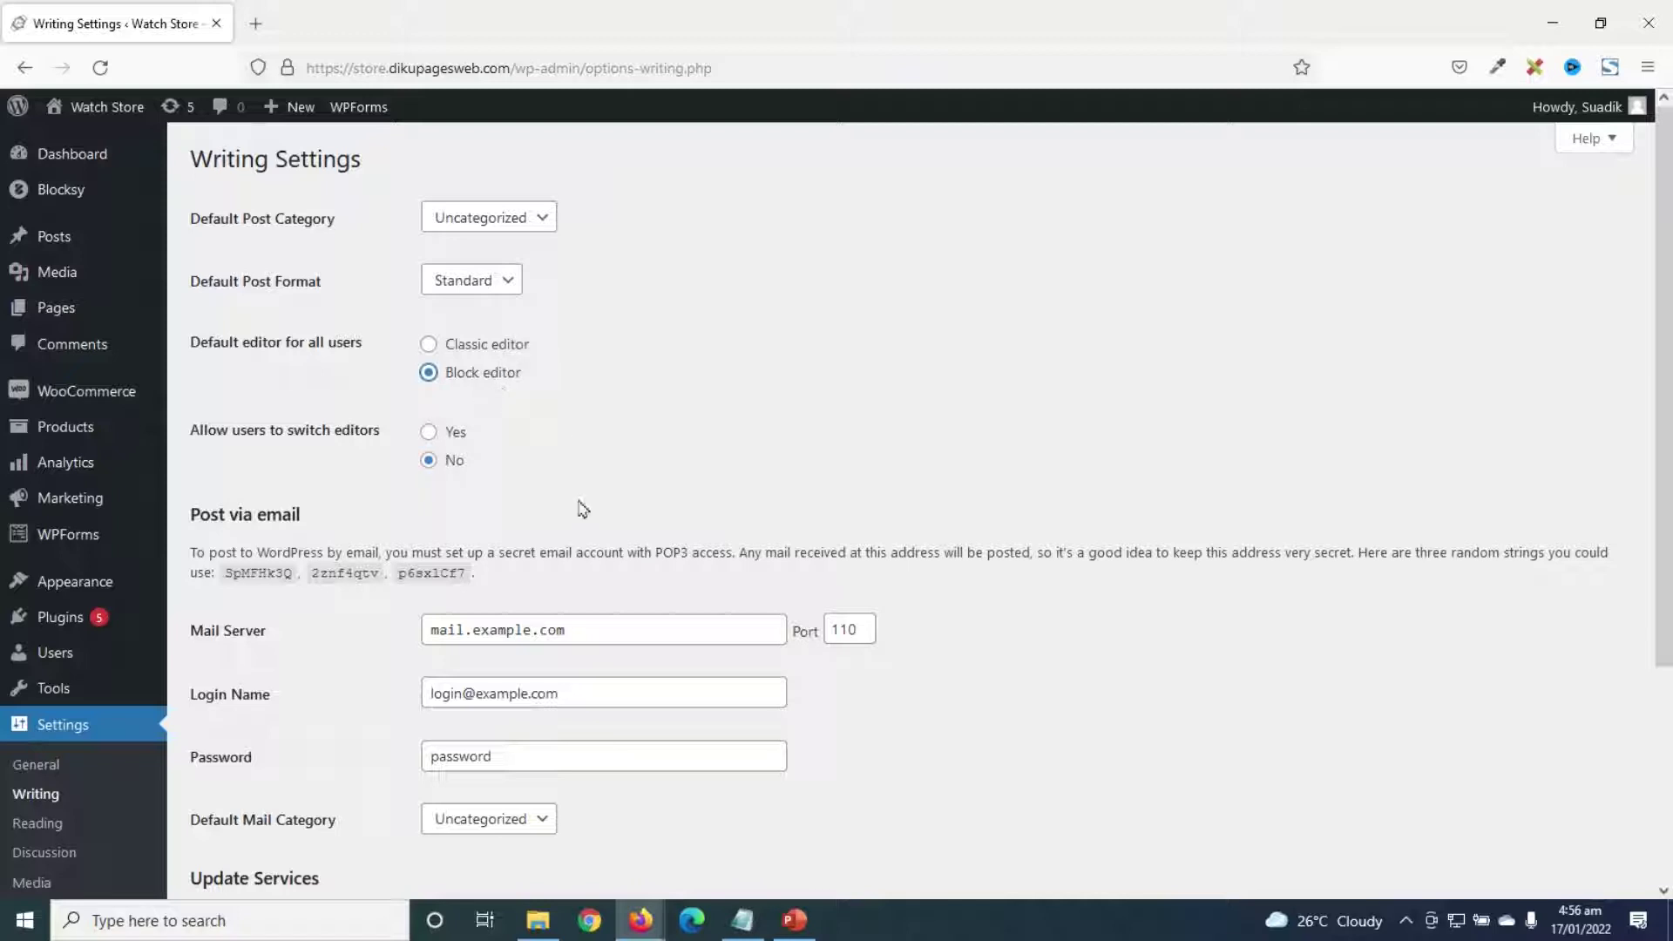
click(428, 433)
click(451, 461)
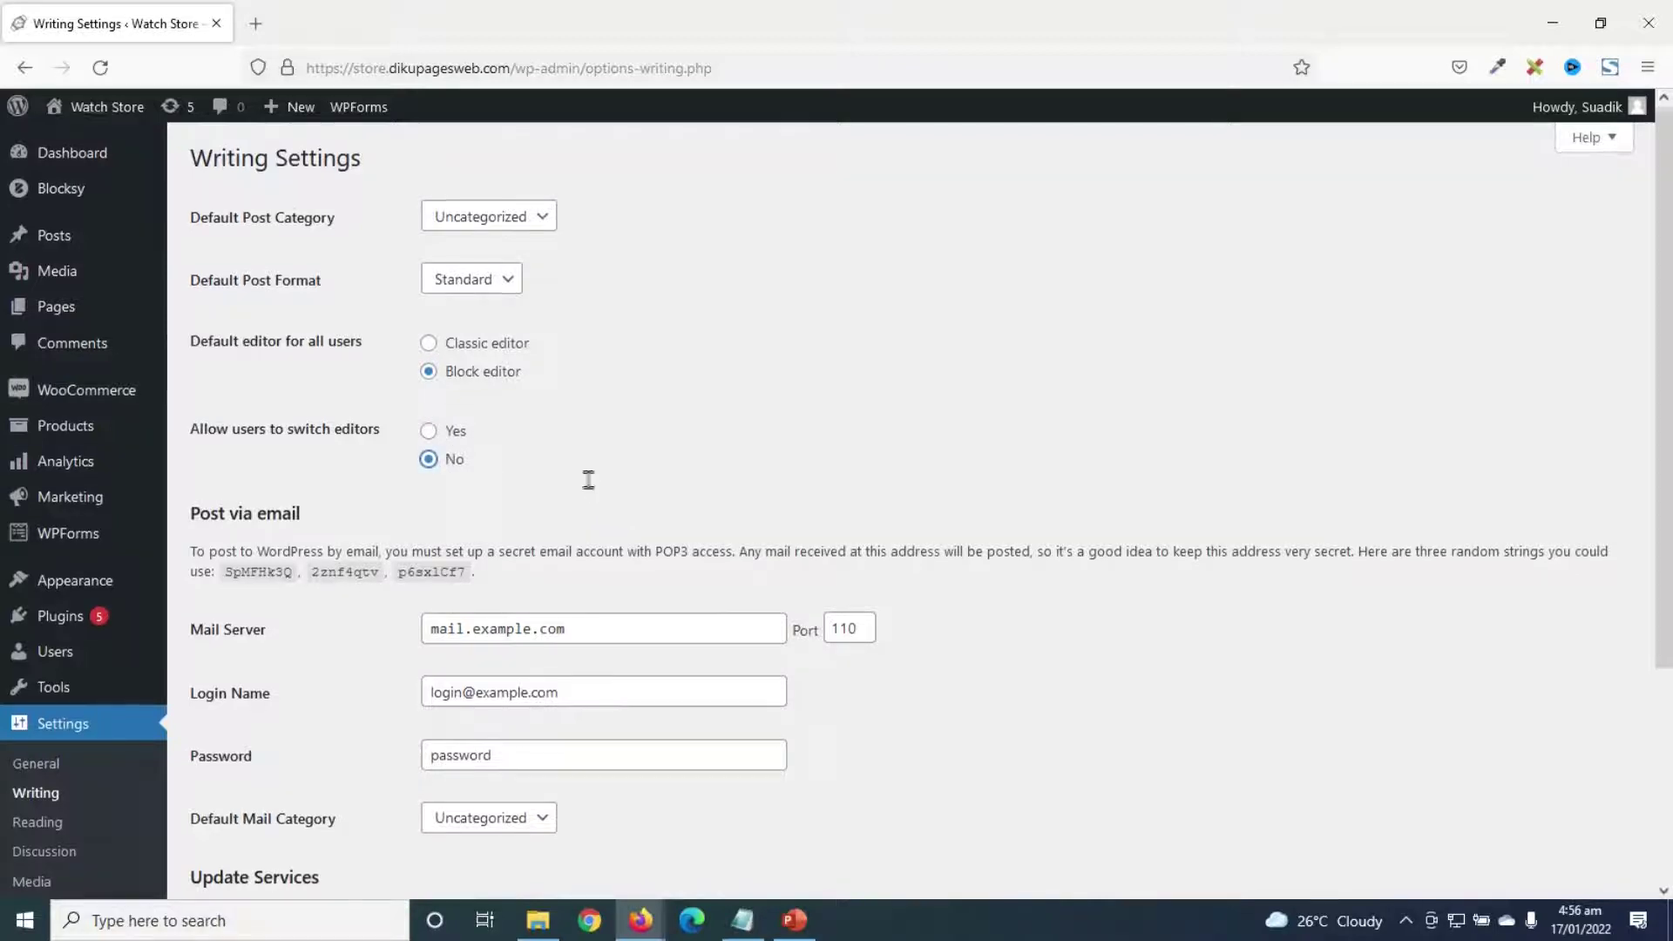
scroll(587, 484, down, 3)
click(268, 799)
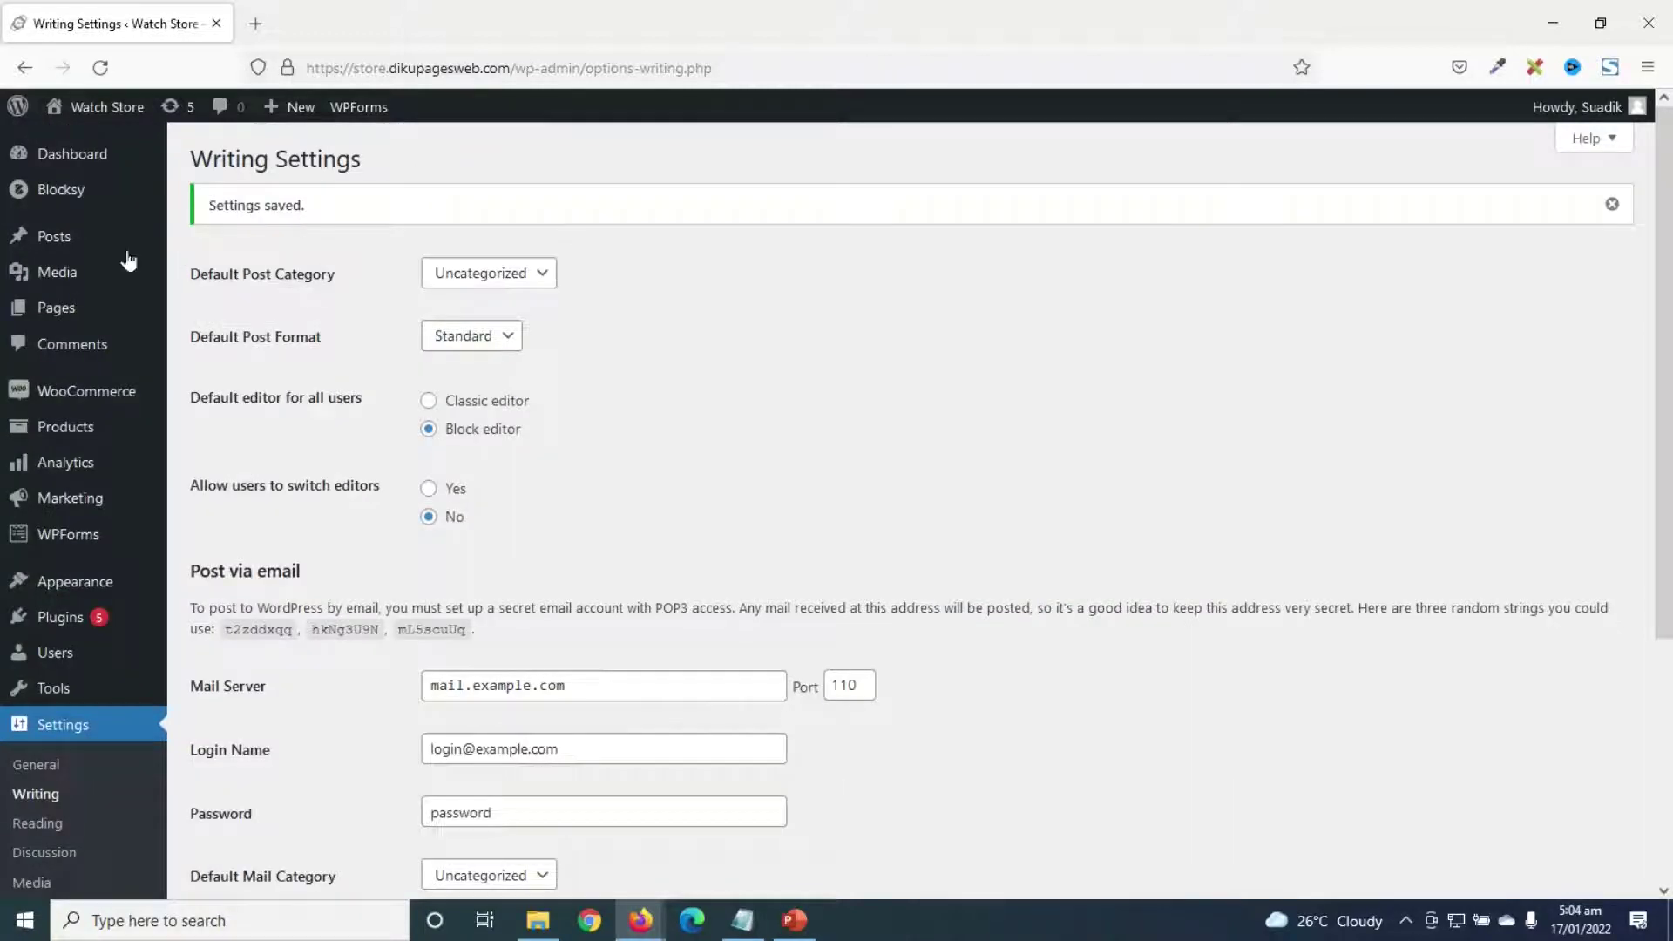
Step: Open the Posts list in a new tab, then make Classic editor the default and save
mouse_move(54, 241)
right_click(68, 246)
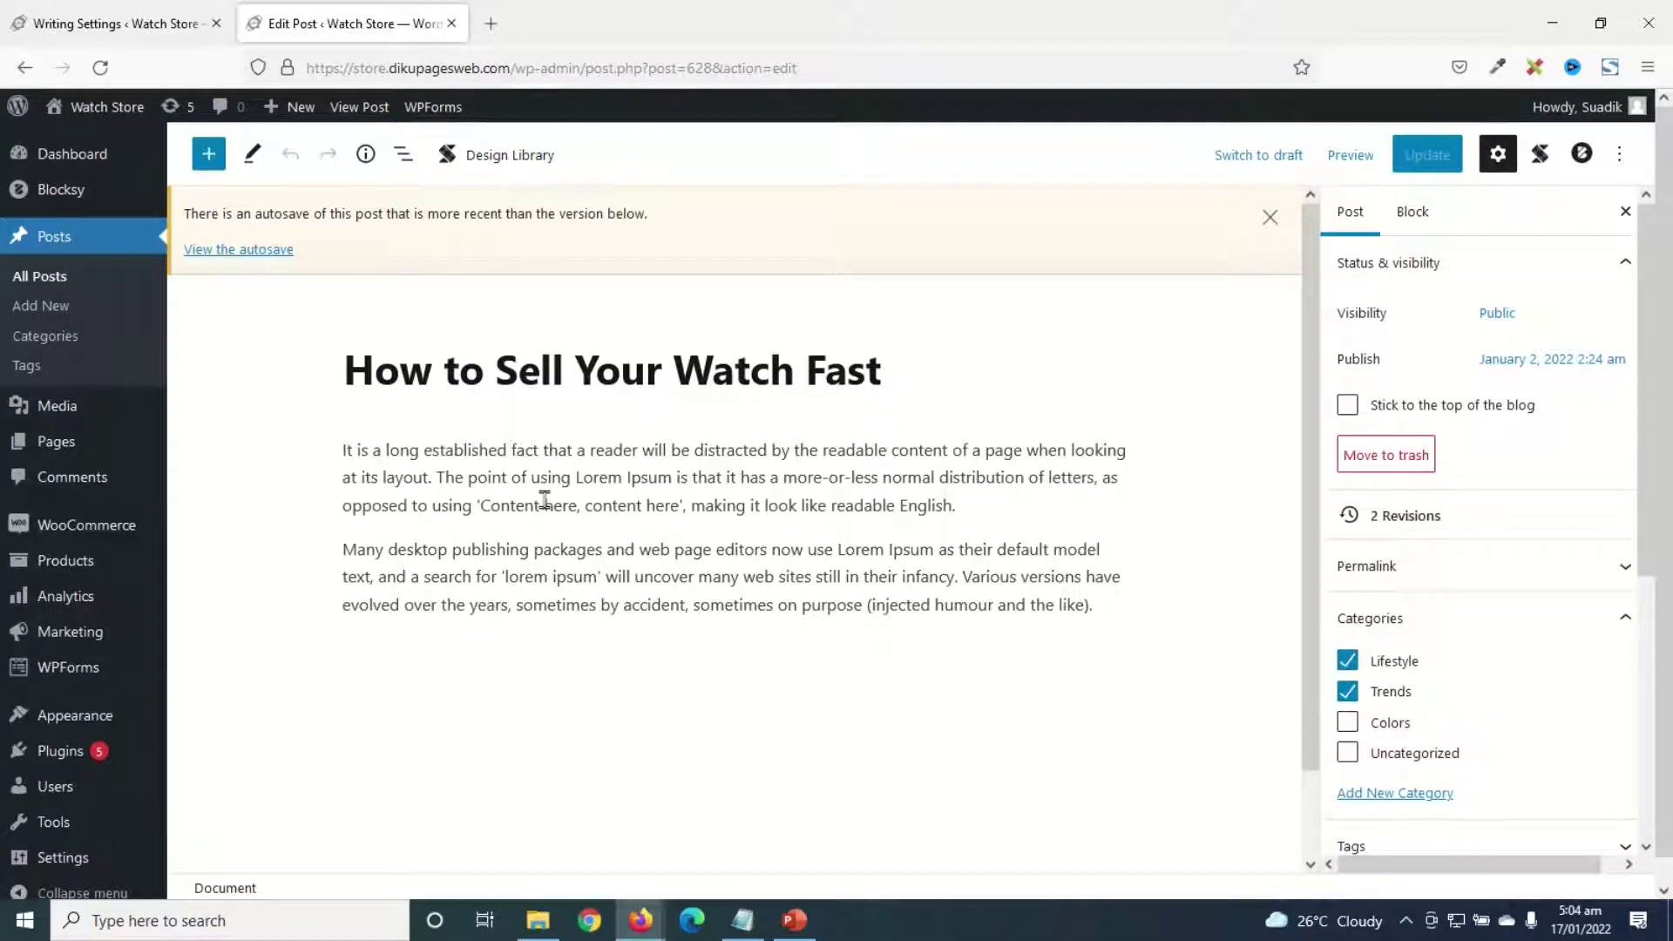
click(98, 26)
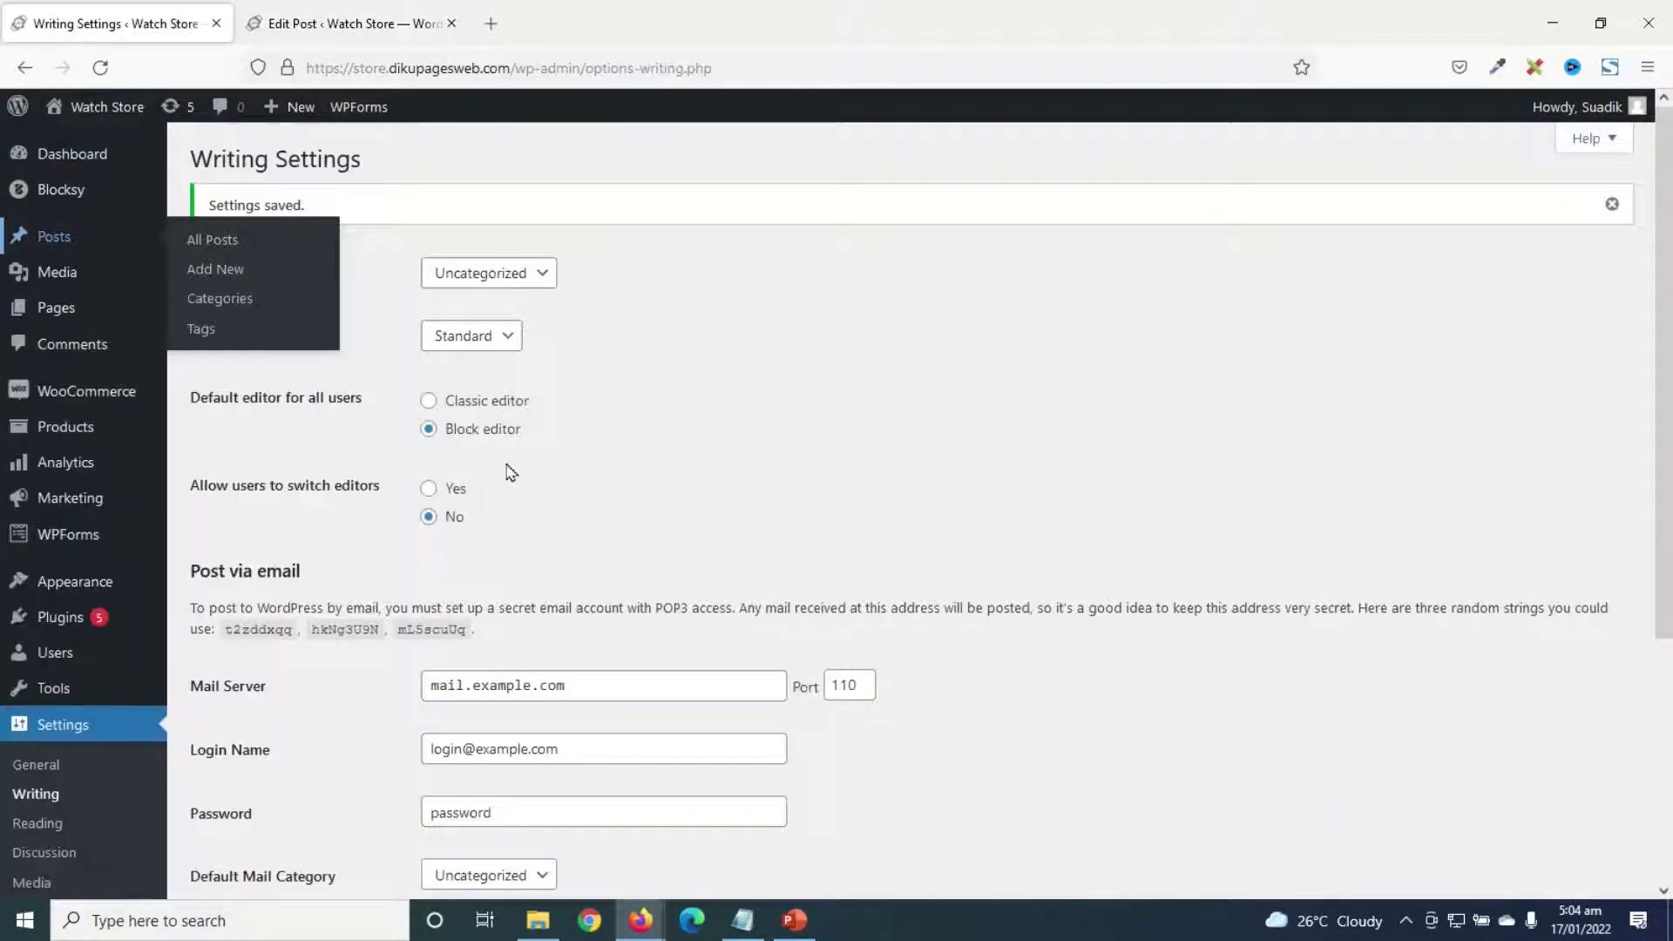
click(487, 403)
scroll(557, 462, down, 4)
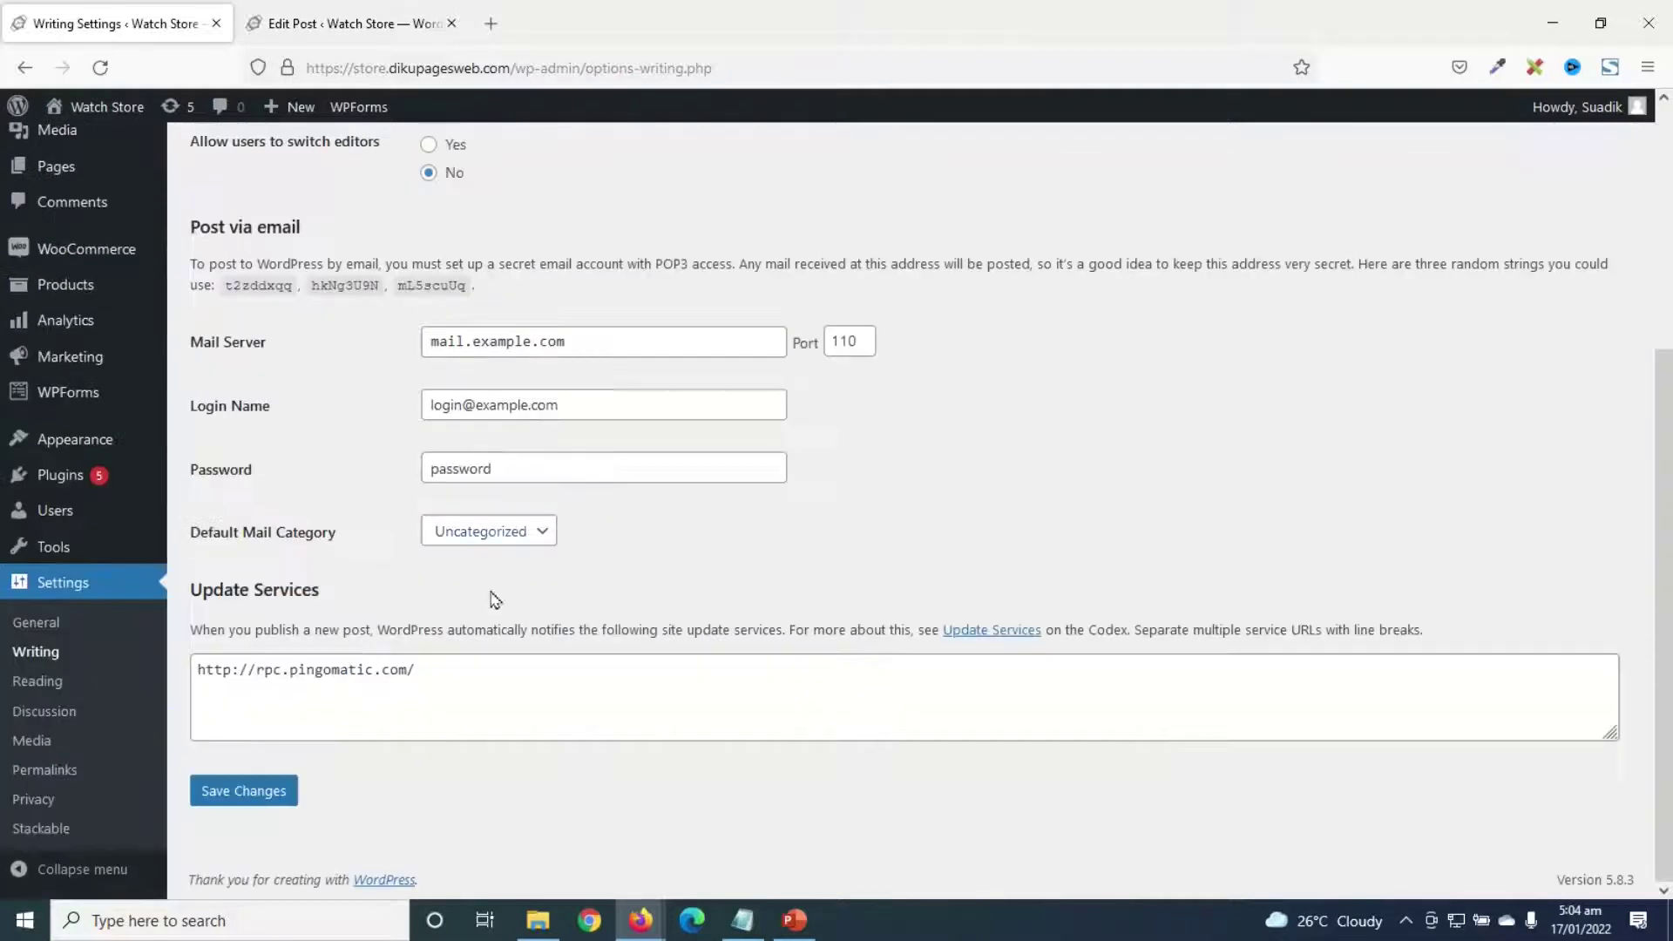
click(247, 814)
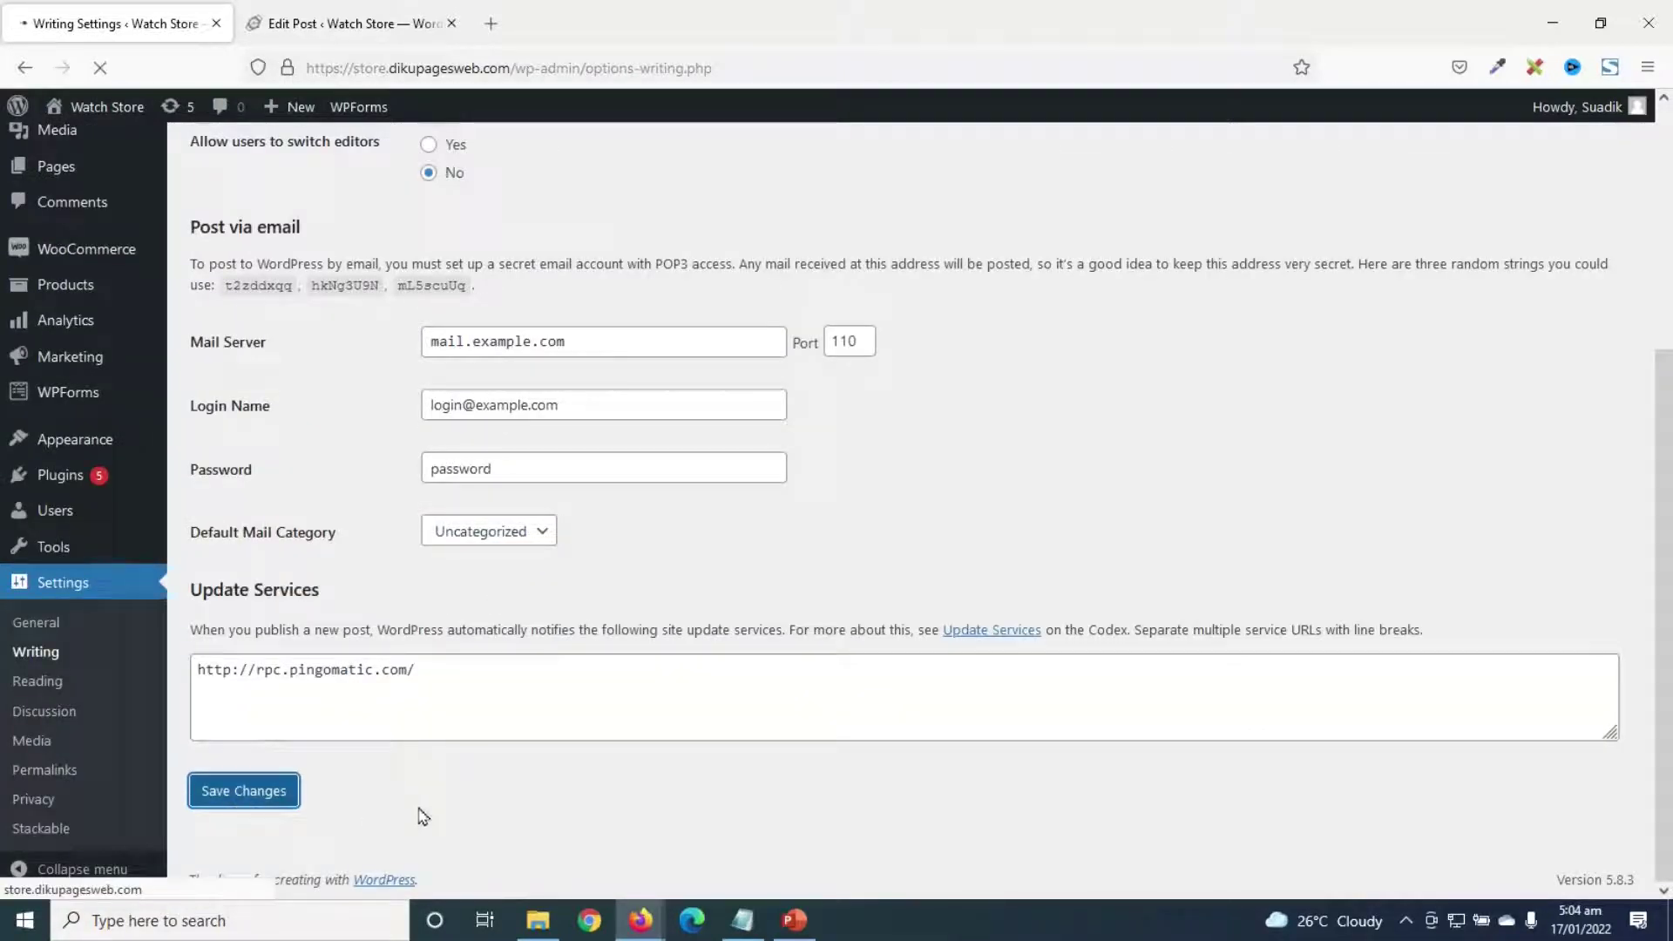
Step: Switch to the browser tab holding the open post
click(322, 25)
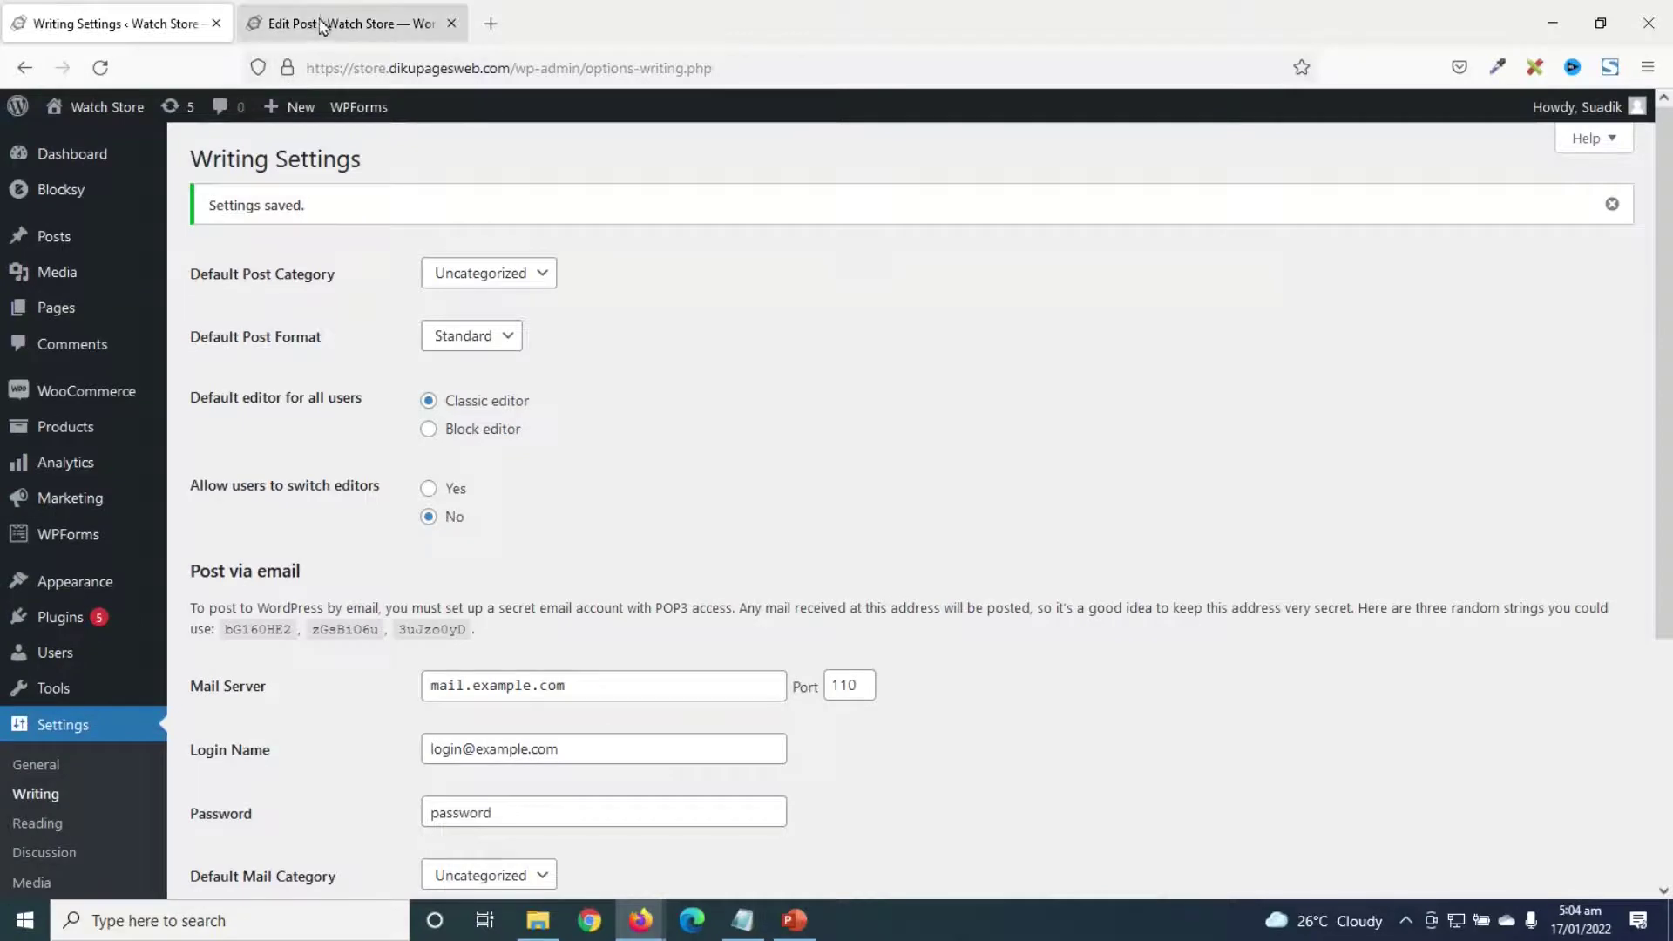